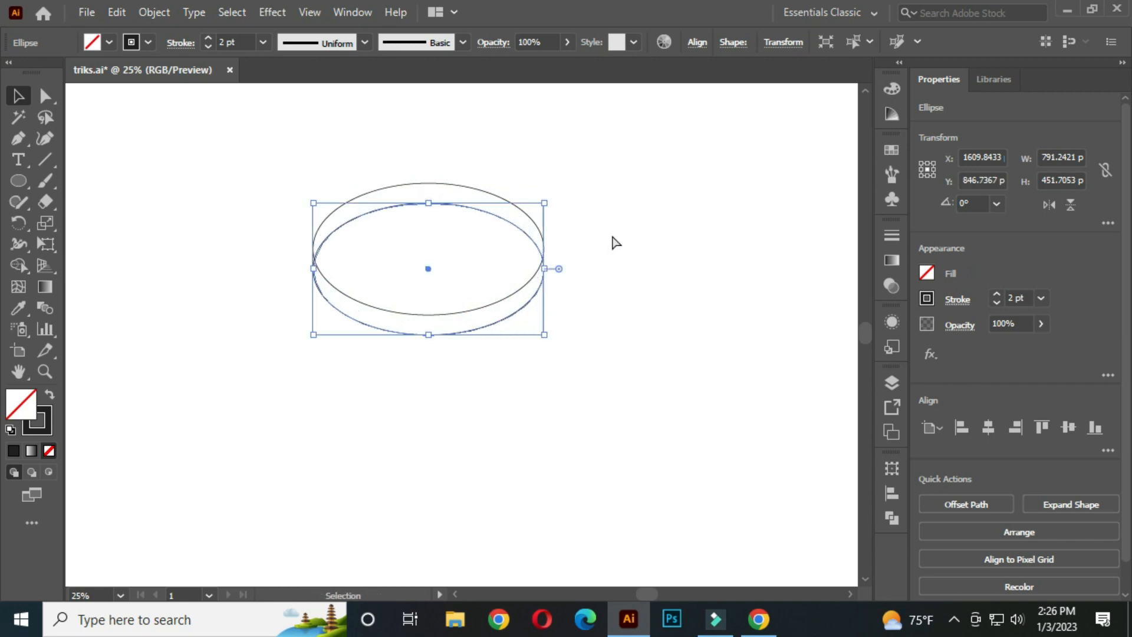
Step: Repeat the downward copy of the ellipse four more times to build a stack of six evenly spaced ellipses
key(ctrl+d)
key(ctrl+d)
key(ctrl+d)
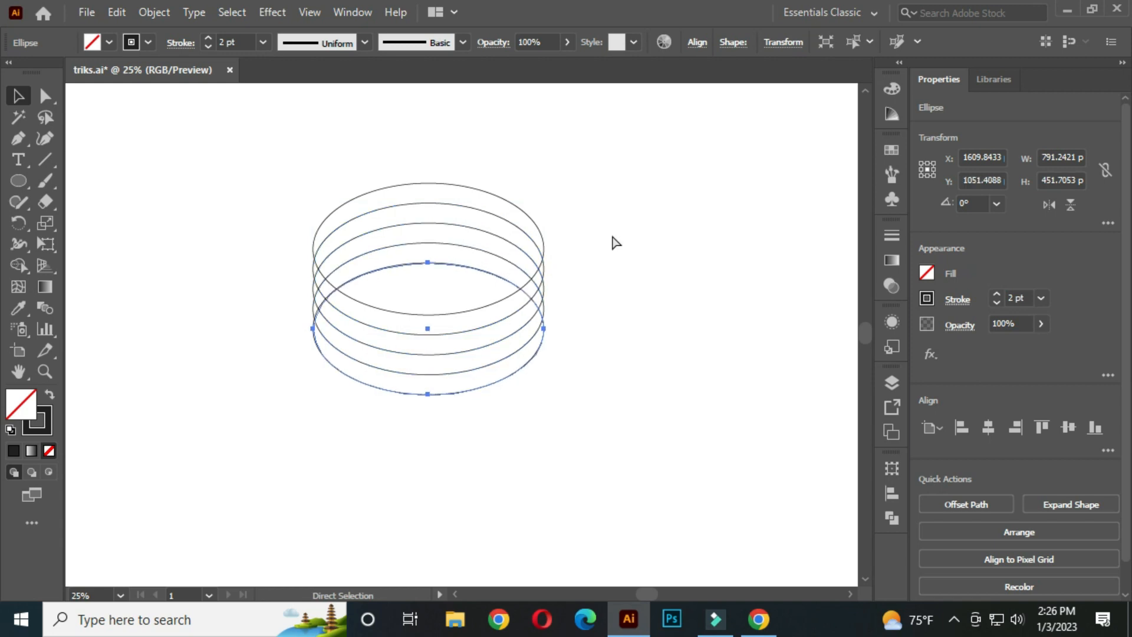
key(ctrl+d)
click(576, 298)
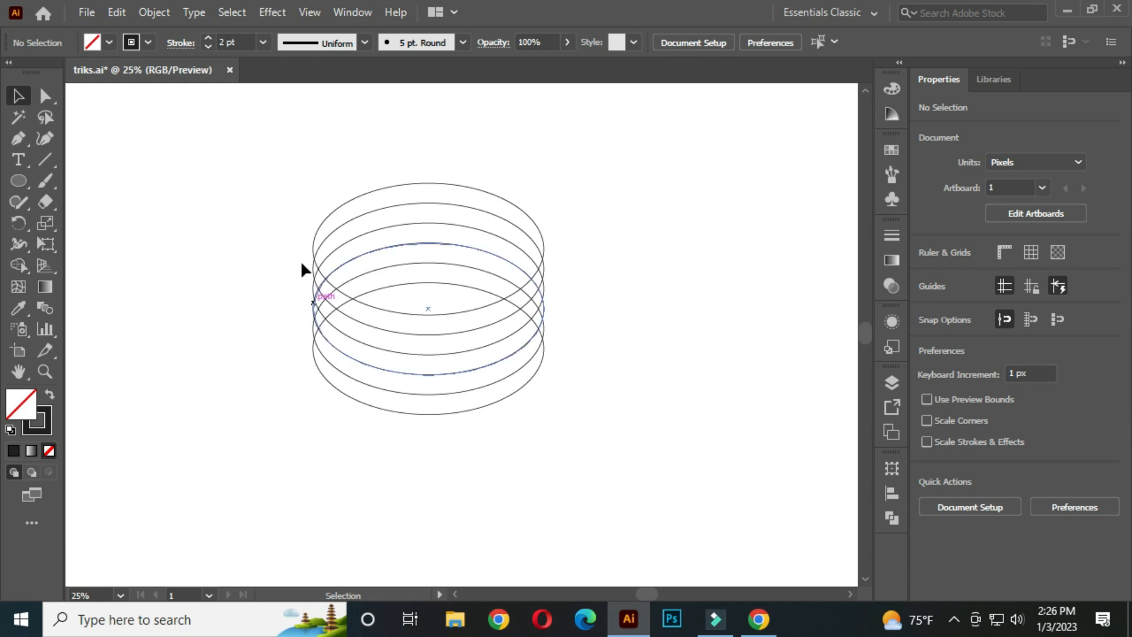
Step: Select all six ellipses, move them slightly up, and widen the stack symmetrically to about 947 px
drag(271, 146, 604, 439)
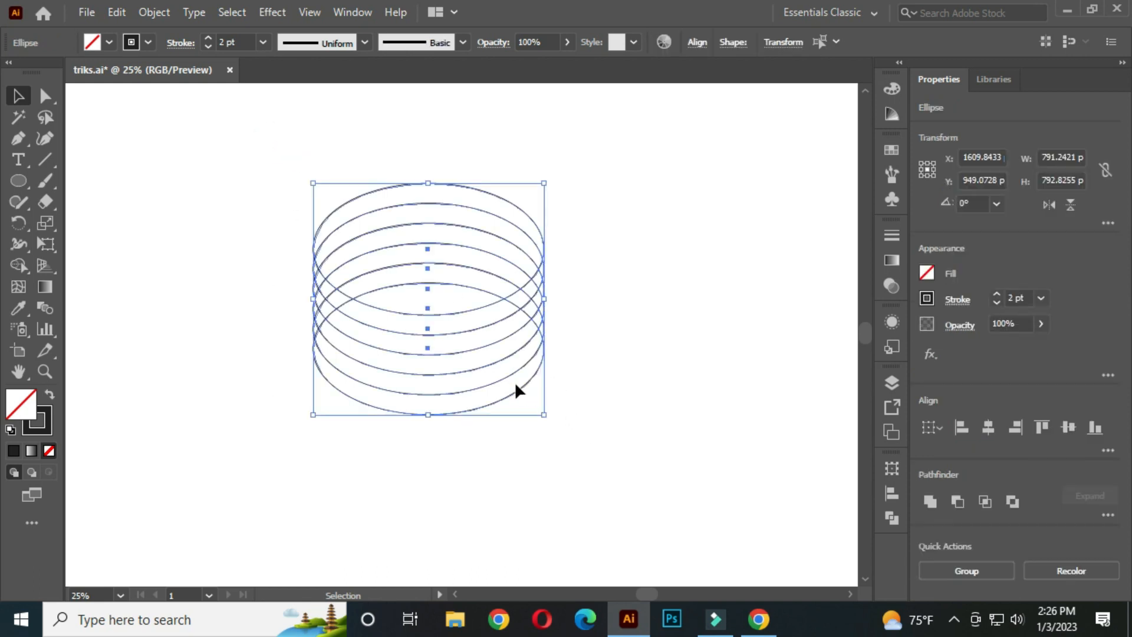
drag(480, 366, 486, 342)
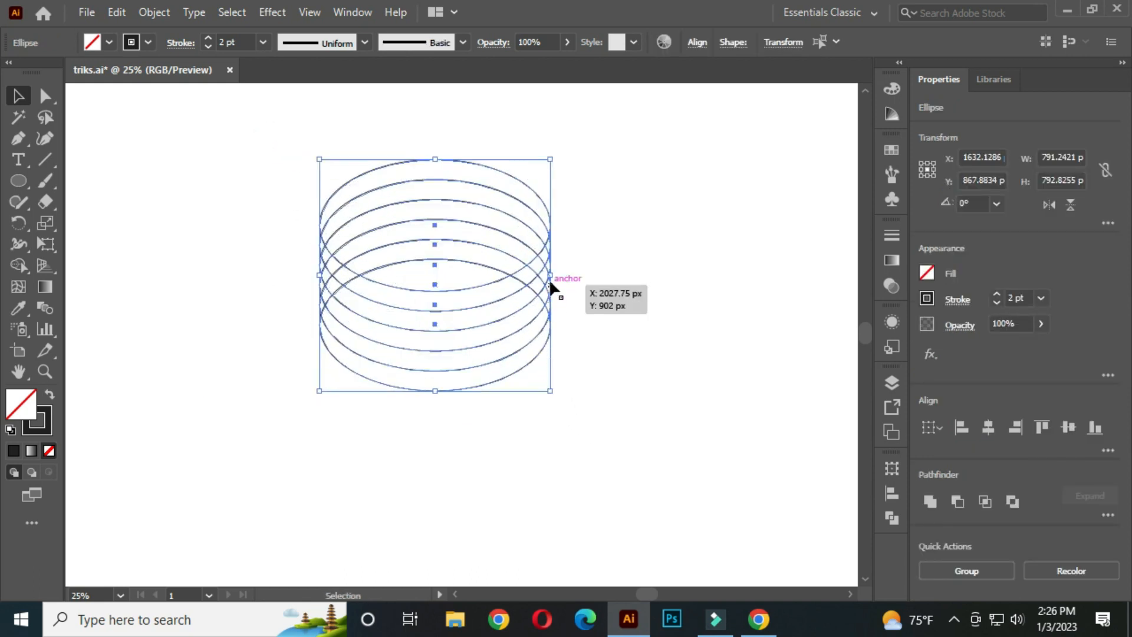
drag(553, 278, 575, 278)
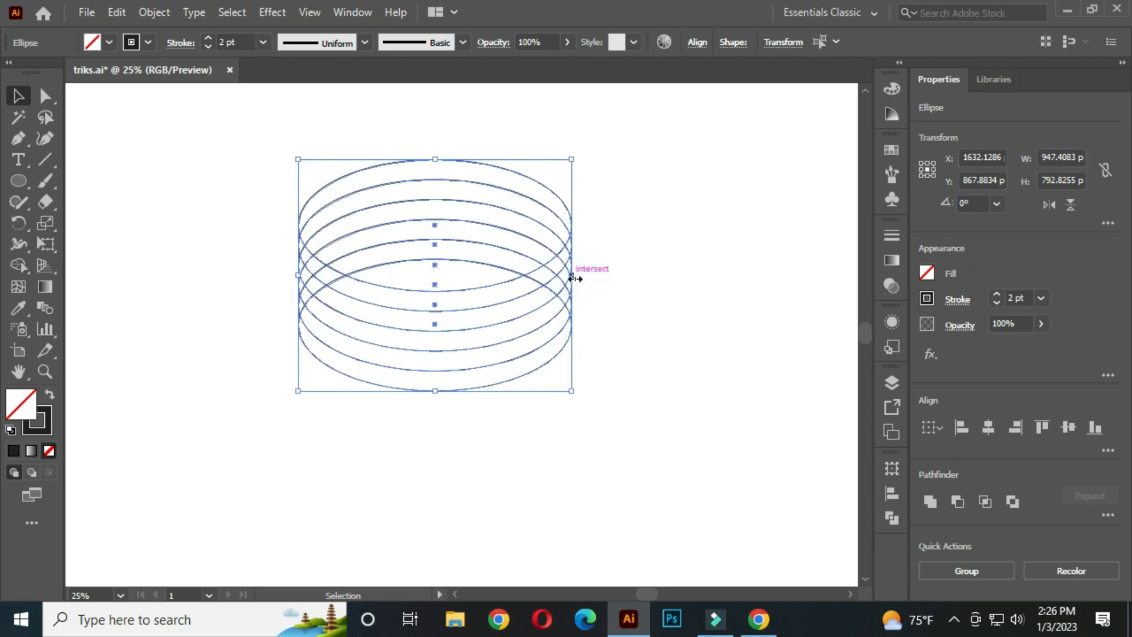
click(618, 250)
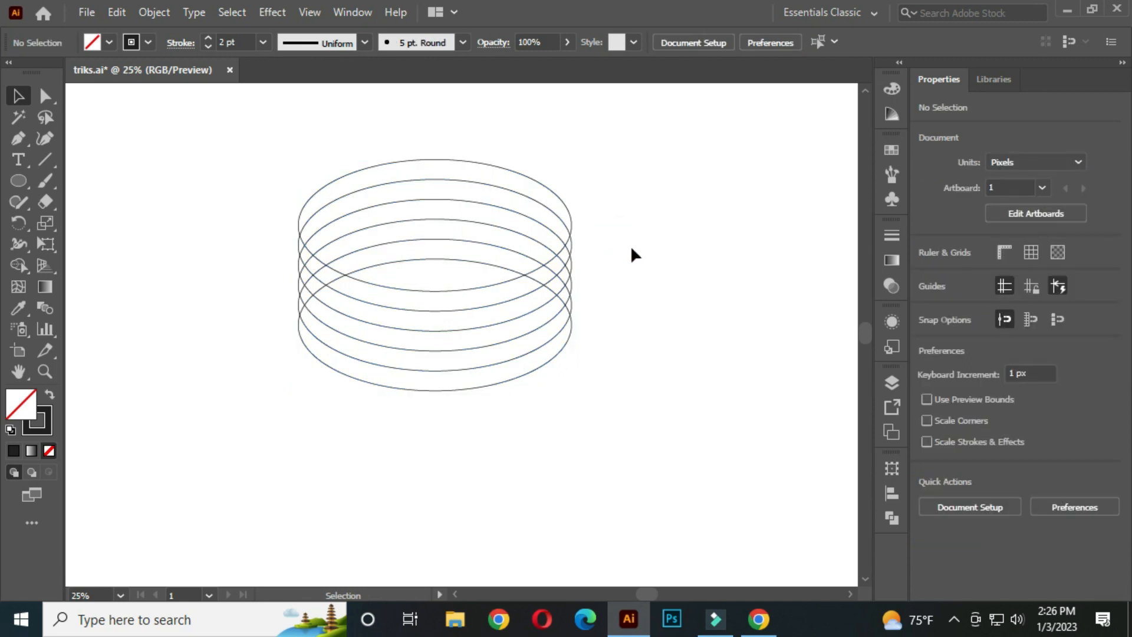
Step: Draw a vertical line about 341 px long with the Pen tool, joining the leftmost points of the uppermost and lowest ellipses
drag(24, 142, 93, 140)
scroll(321, 271, up, 1)
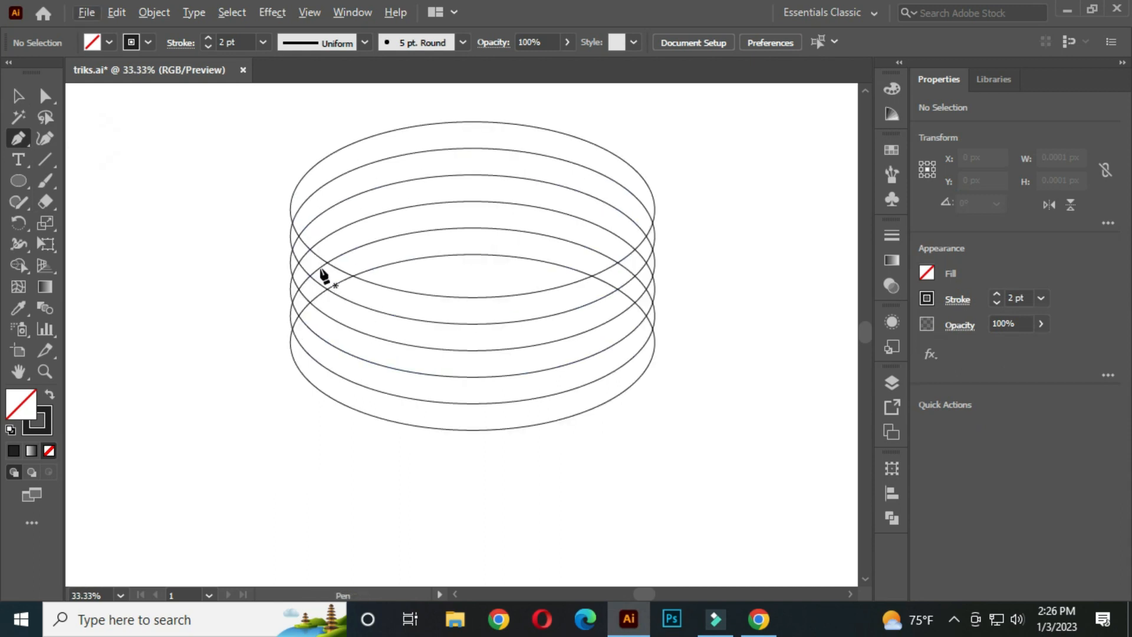
click(289, 209)
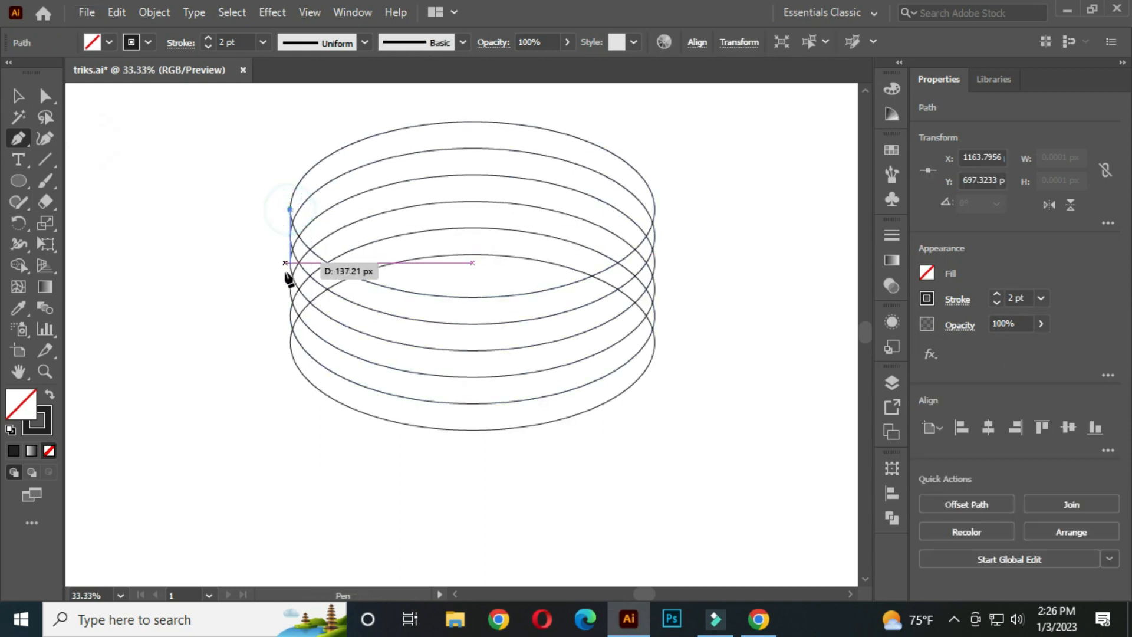
click(289, 341)
click(18, 96)
click(157, 166)
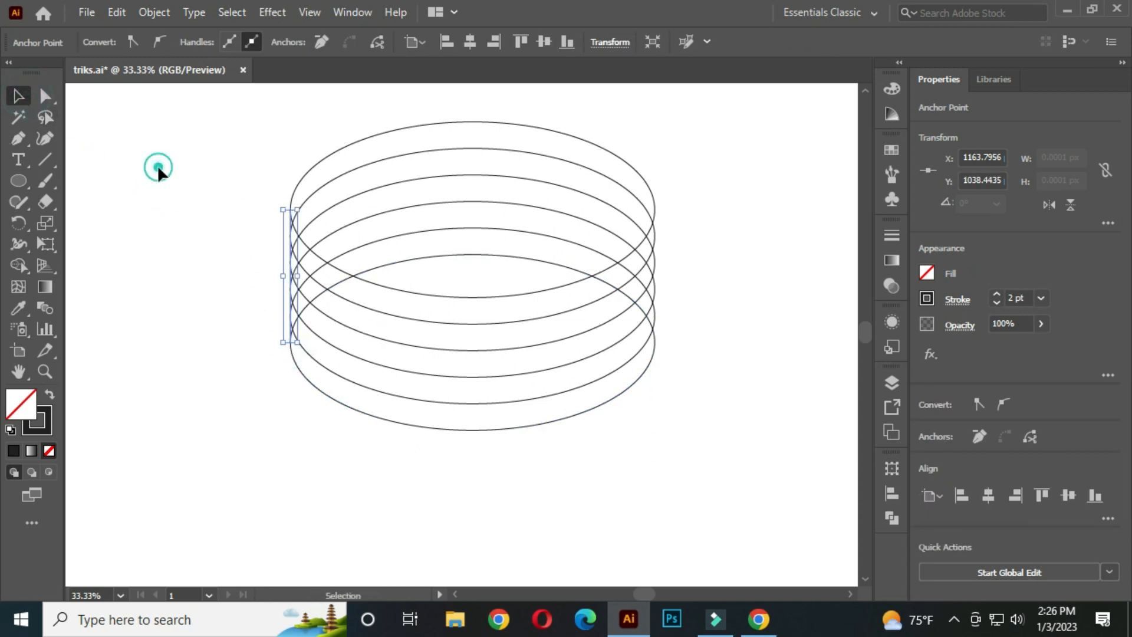
Step: Copy the vertical line to the rightmost points of the ellipses to close the stack's other side
click(291, 262)
drag(291, 262, 652, 296)
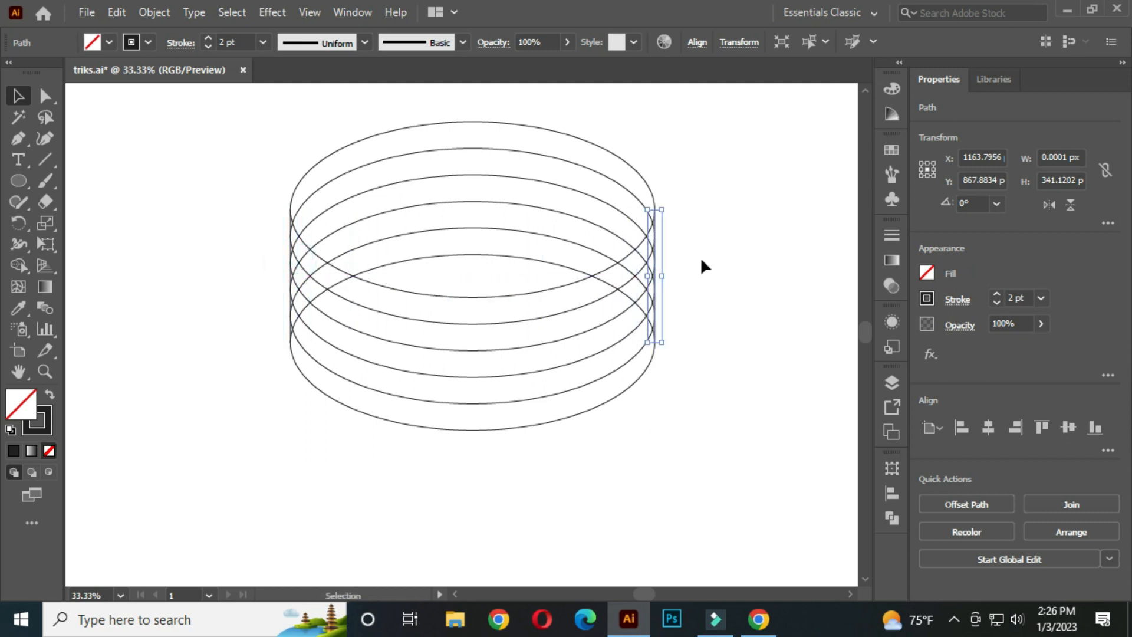
click(697, 259)
Step: Select the six ellipses and both vertical lines and group them
scroll(643, 298, down, 1)
drag(649, 351, 567, 351)
drag(242, 133, 574, 377)
key(ctrl+g)
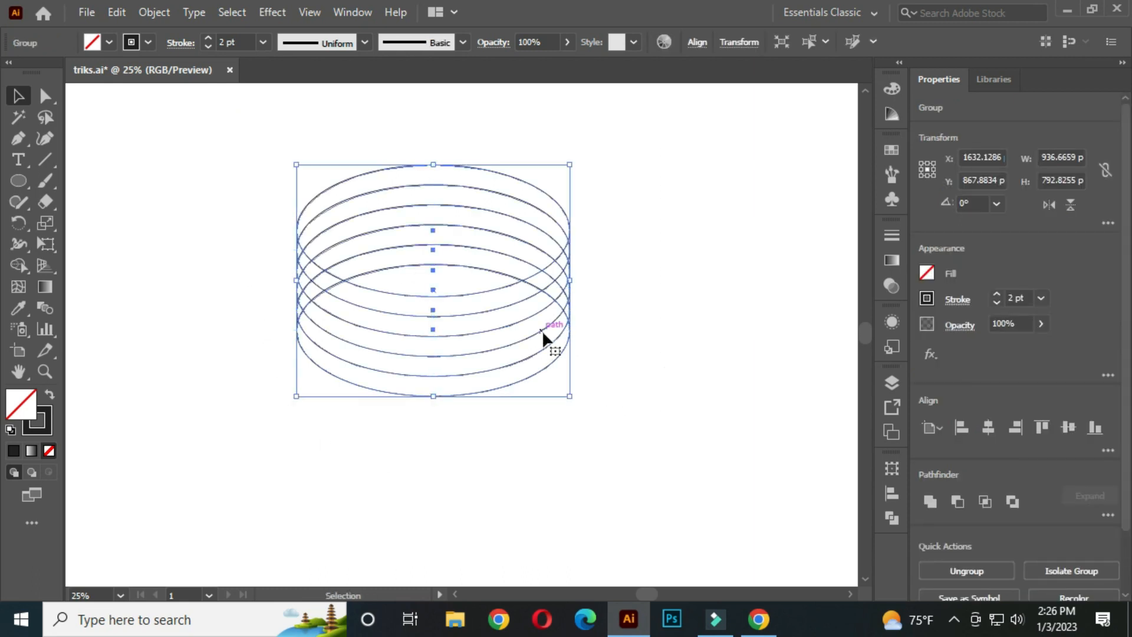
Step: Duplicate the ellipse group in place and rotate the copy 90° so that it crosses the original
key(a)
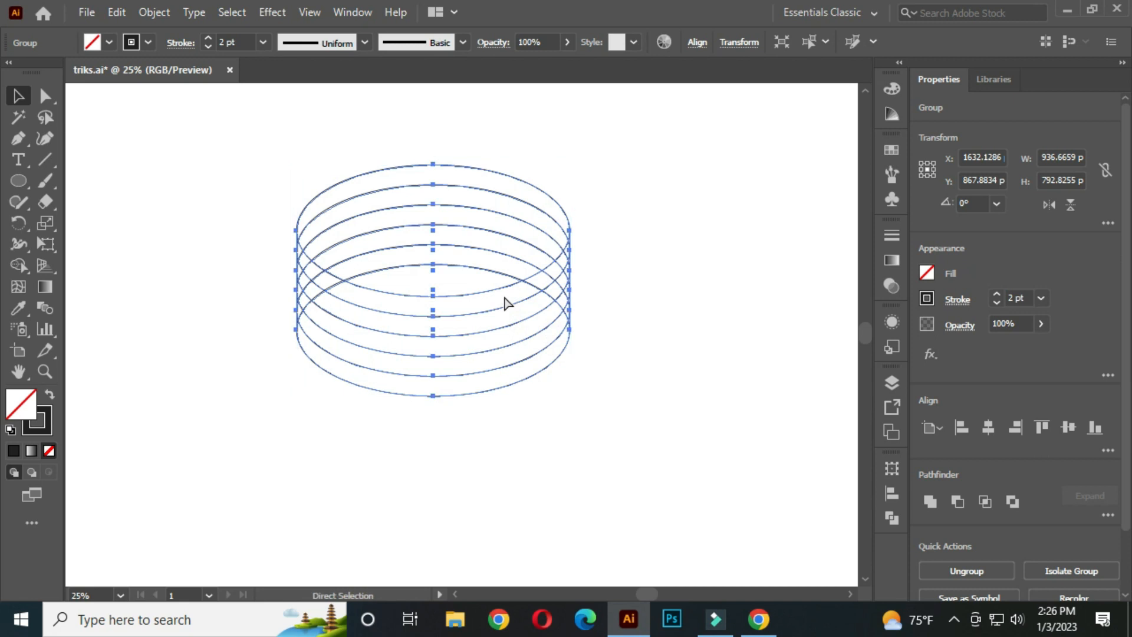
key(v)
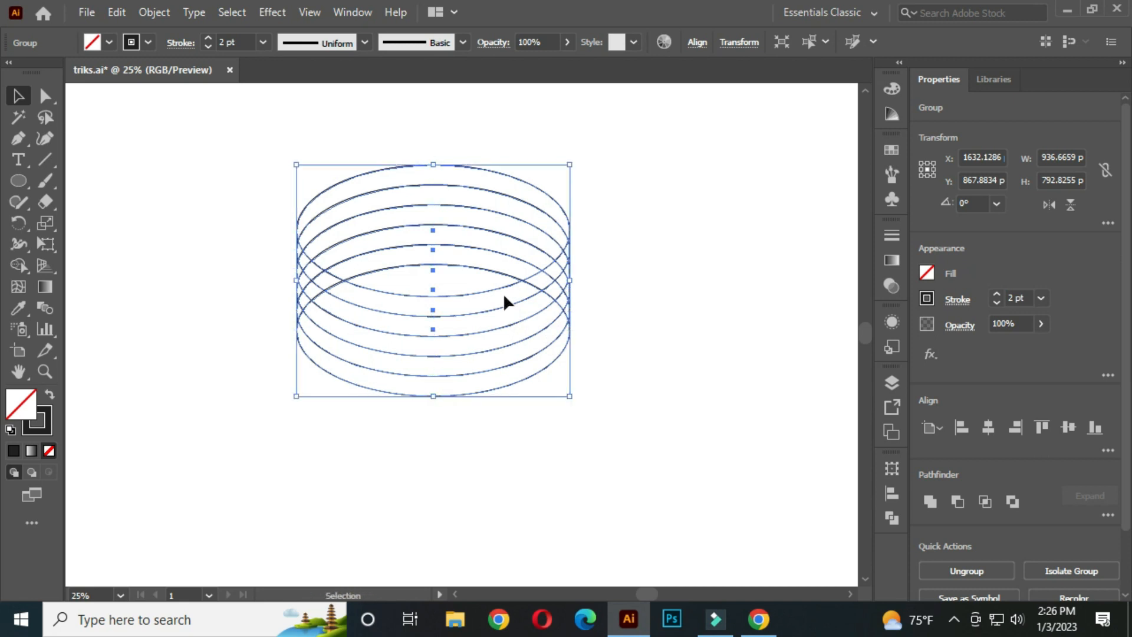
drag(581, 157, 568, 362)
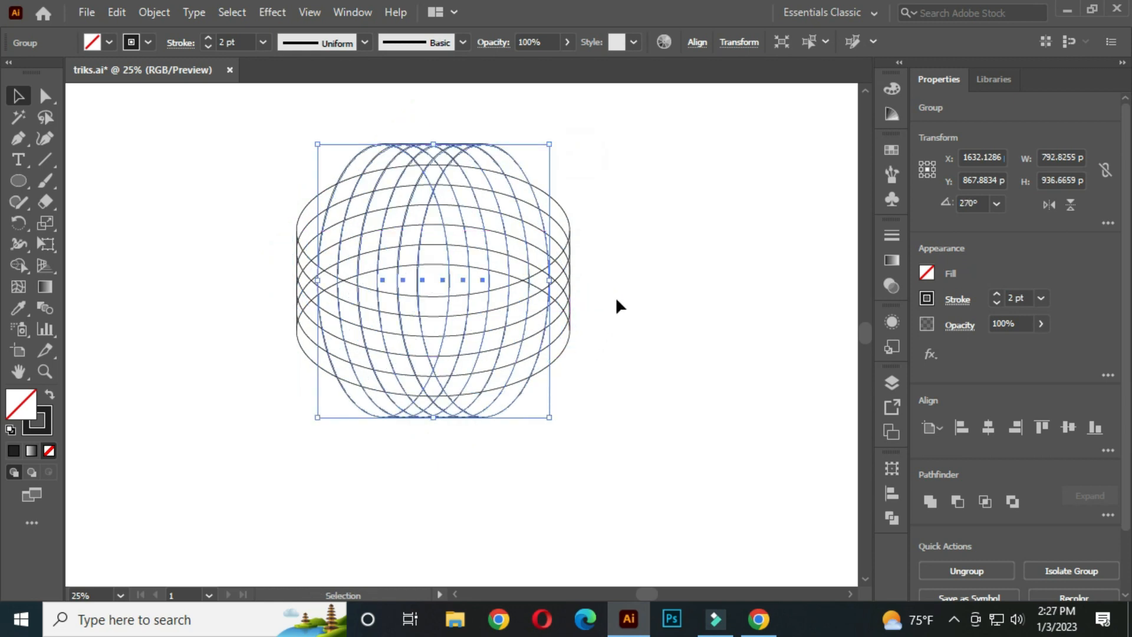
click(624, 273)
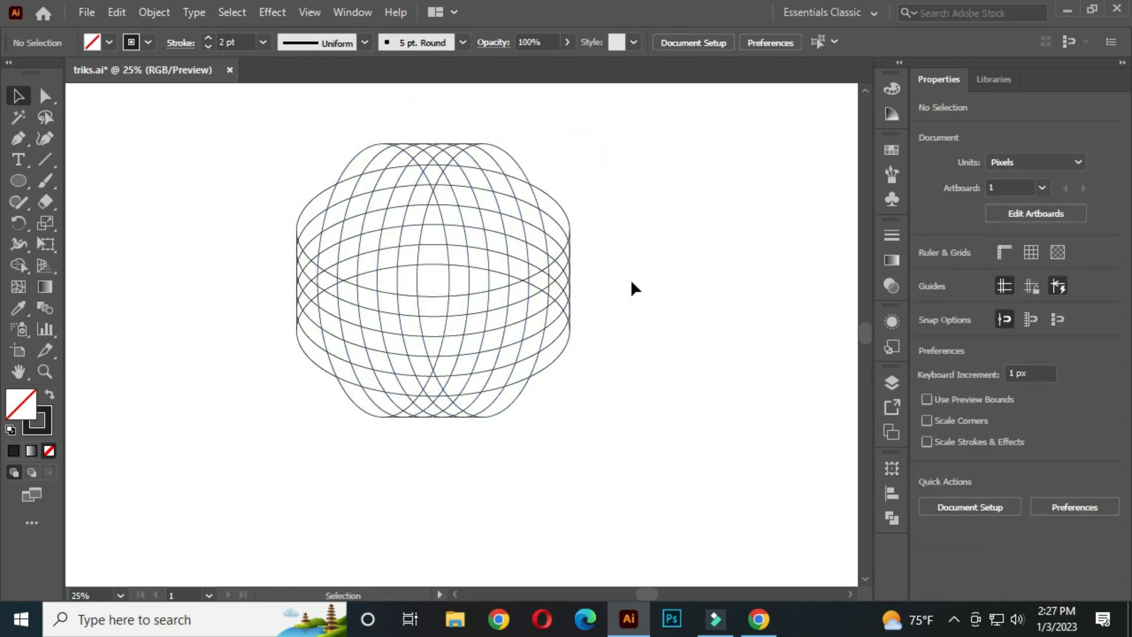
Step: Select both crossing groups and rotate them together by 45° so that the ellipse stacks run diagonally
drag(248, 114, 693, 435)
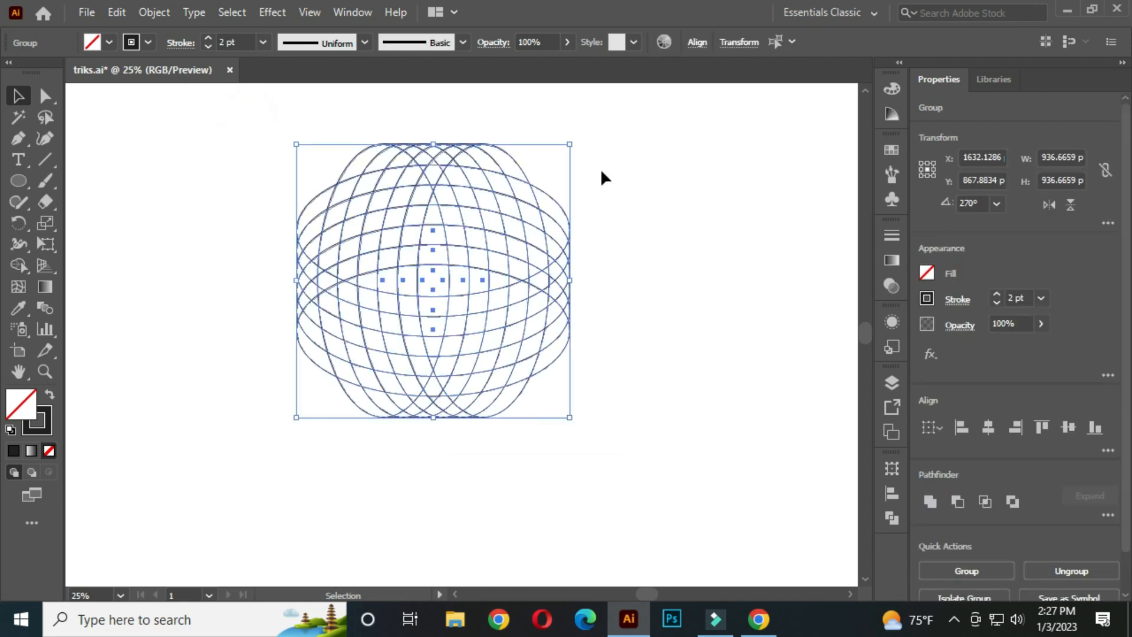
drag(580, 135, 627, 245)
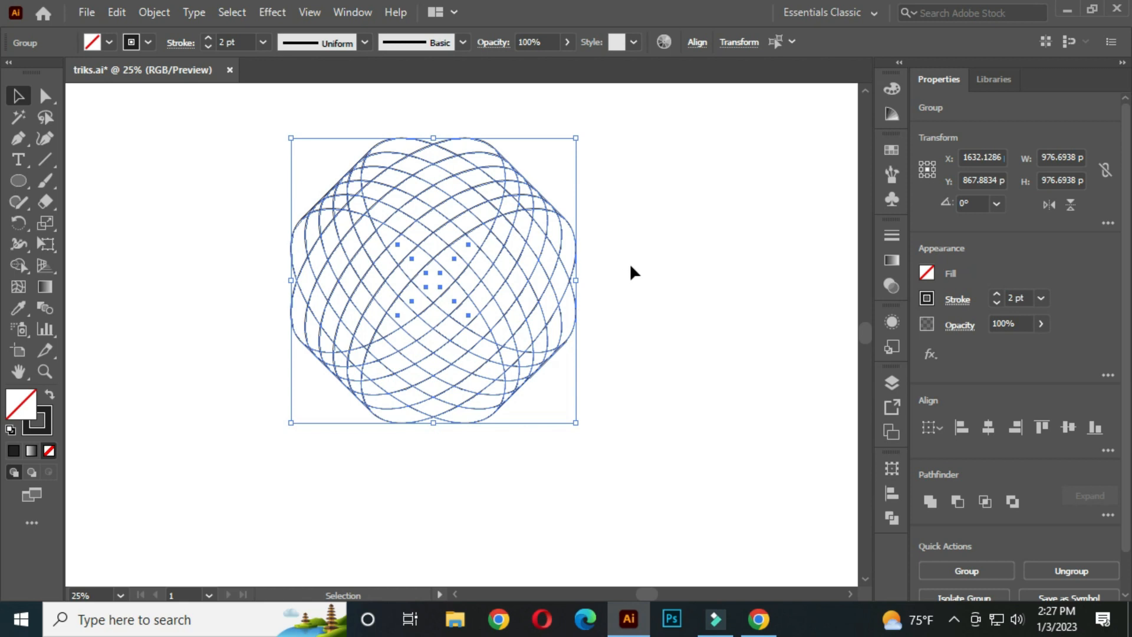
click(631, 267)
drag(500, 292, 530, 303)
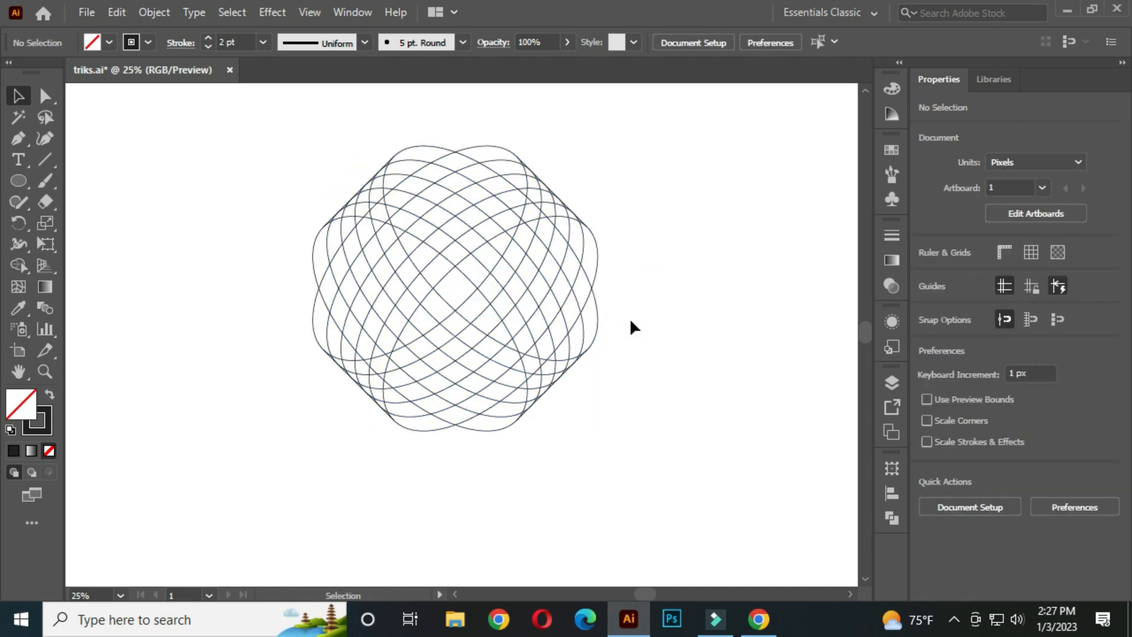
Step: Select the whole pattern and merge the segments of the innermost upper-left diagonal band into one shape with Shape Builder
drag(454, 268, 690, 454)
drag(20, 264, 118, 262)
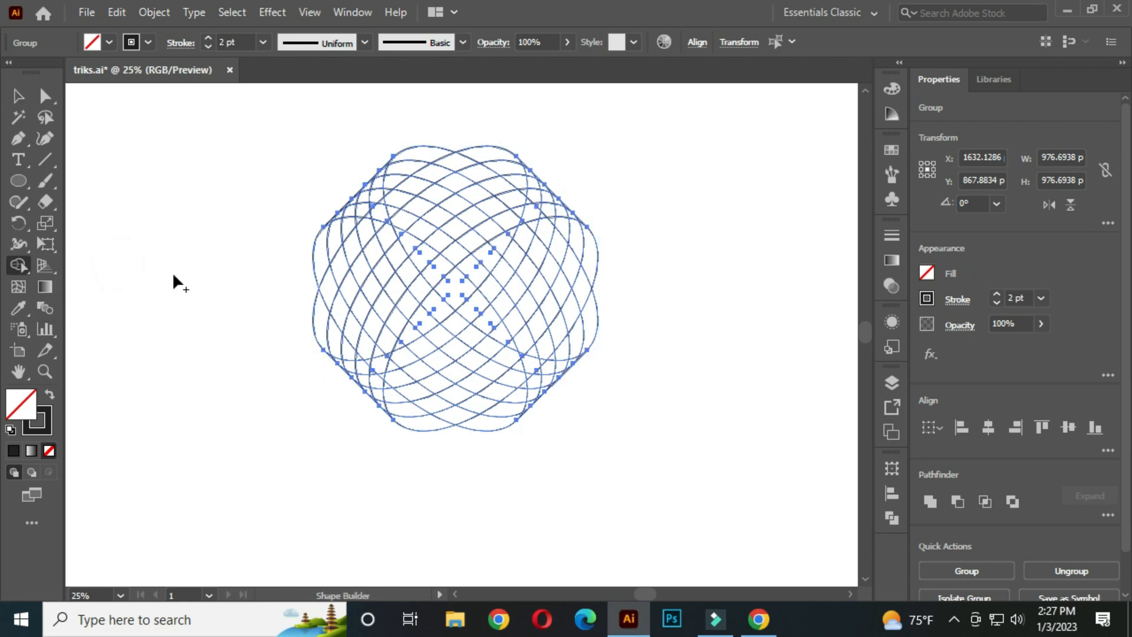
scroll(443, 238, up, 1)
drag(458, 254, 540, 296)
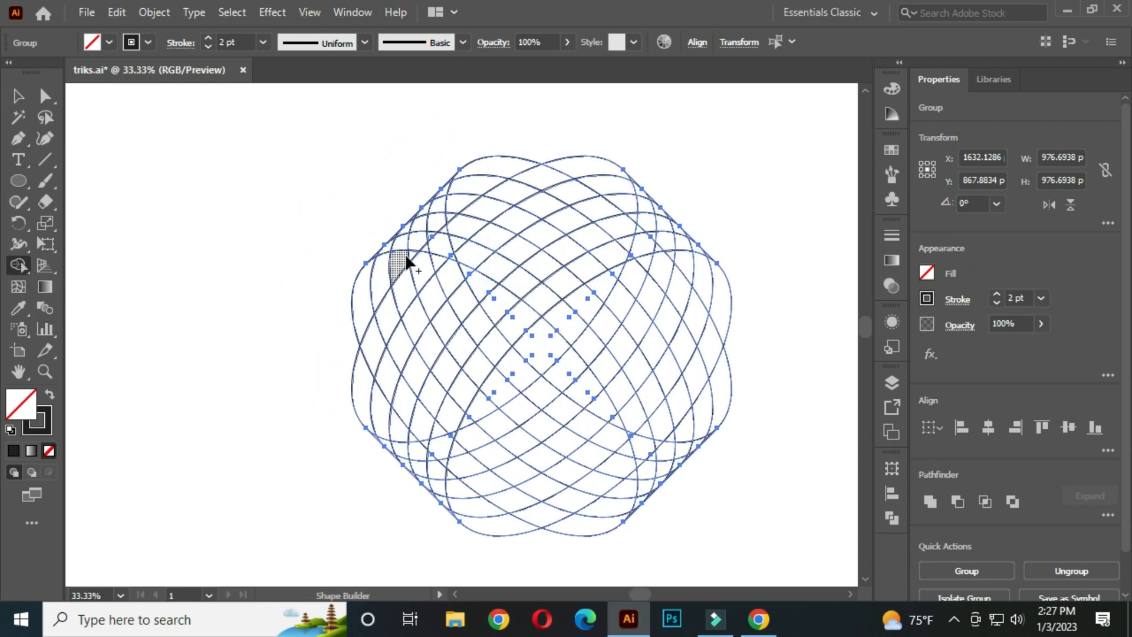
mouse_move(559, 321)
mouse_down()
mouse_move(482, 262)
mouse_move(437, 246)
mouse_move(378, 247)
mouse_move(419, 266)
mouse_up()
scroll(521, 239, up, 1)
Step: Merge the segments of each of the four remaining upper-left bands, working outward to the pattern's upper edge
mouse_move(349, 223)
mouse_down()
mouse_move(416, 217)
mouse_move(498, 250)
mouse_up()
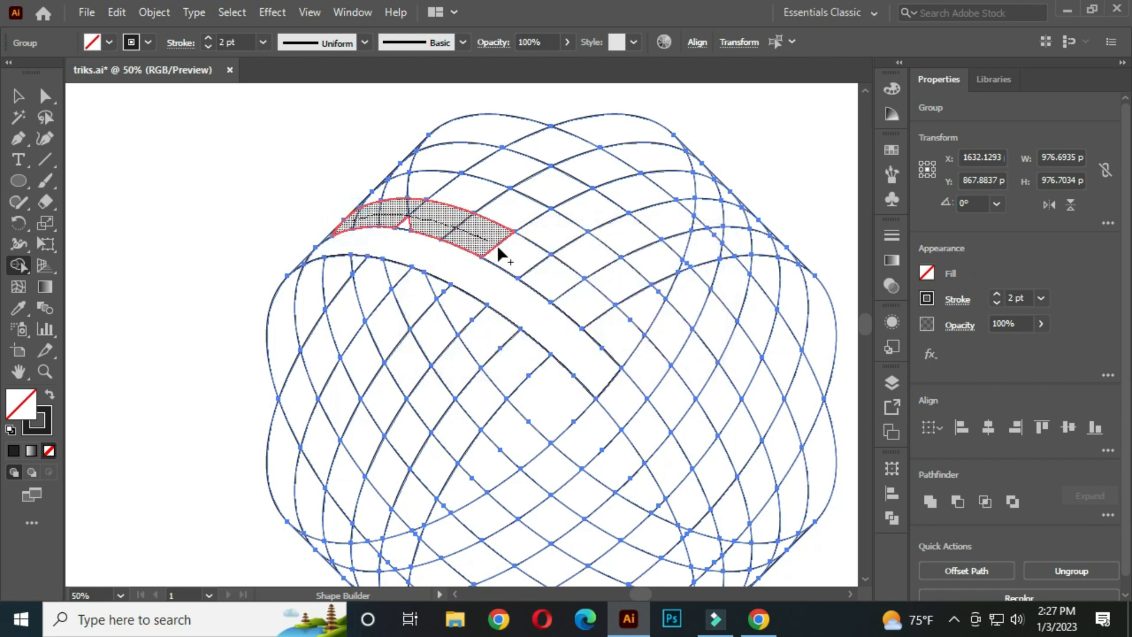
mouse_move(416, 225)
mouse_down()
mouse_move(384, 212)
mouse_move(399, 182)
mouse_move(581, 260)
mouse_up()
drag(628, 297, 483, 192)
mouse_move(401, 162)
mouse_down()
mouse_move(486, 163)
mouse_move(571, 195)
mouse_move(639, 246)
mouse_up()
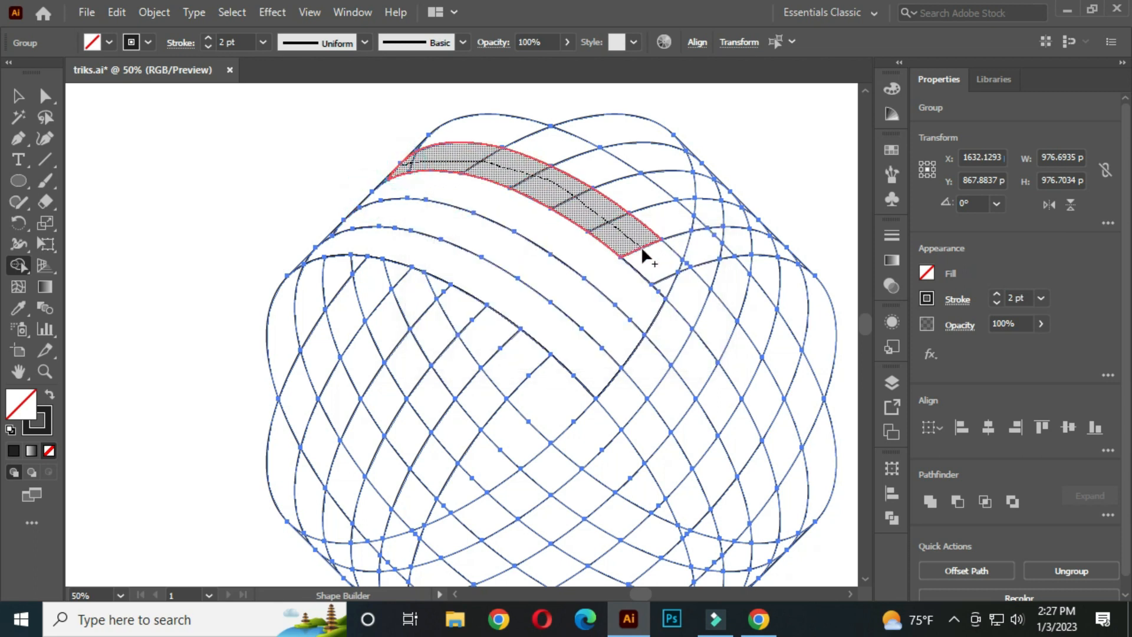
drag(668, 289, 668, 273)
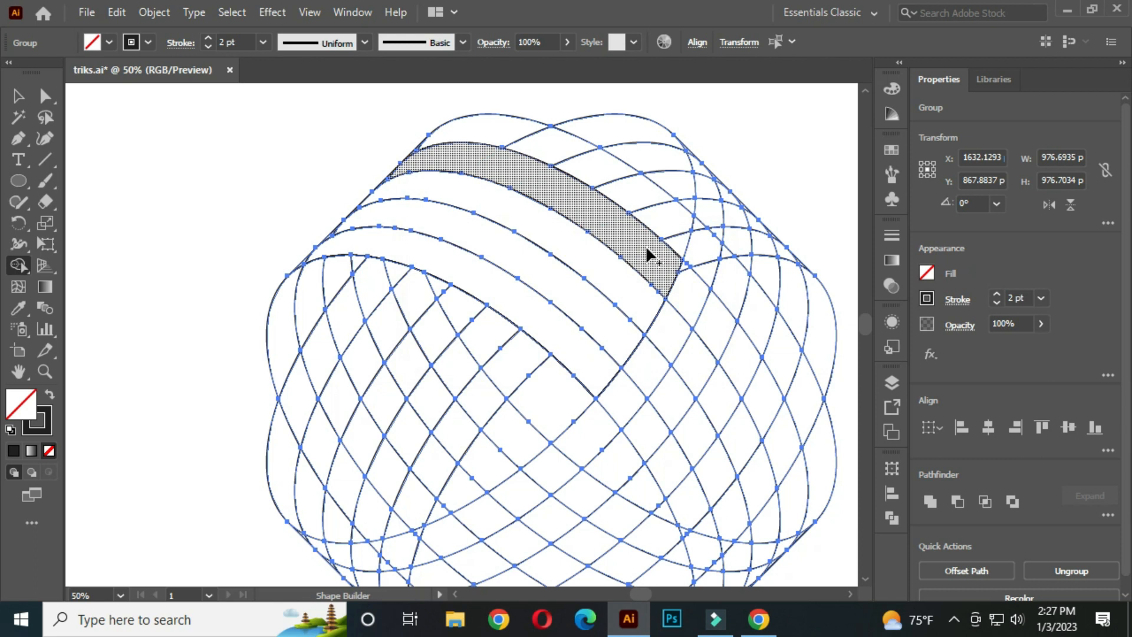
mouse_move(470, 130)
mouse_down()
mouse_move(537, 149)
mouse_move(622, 202)
mouse_up()
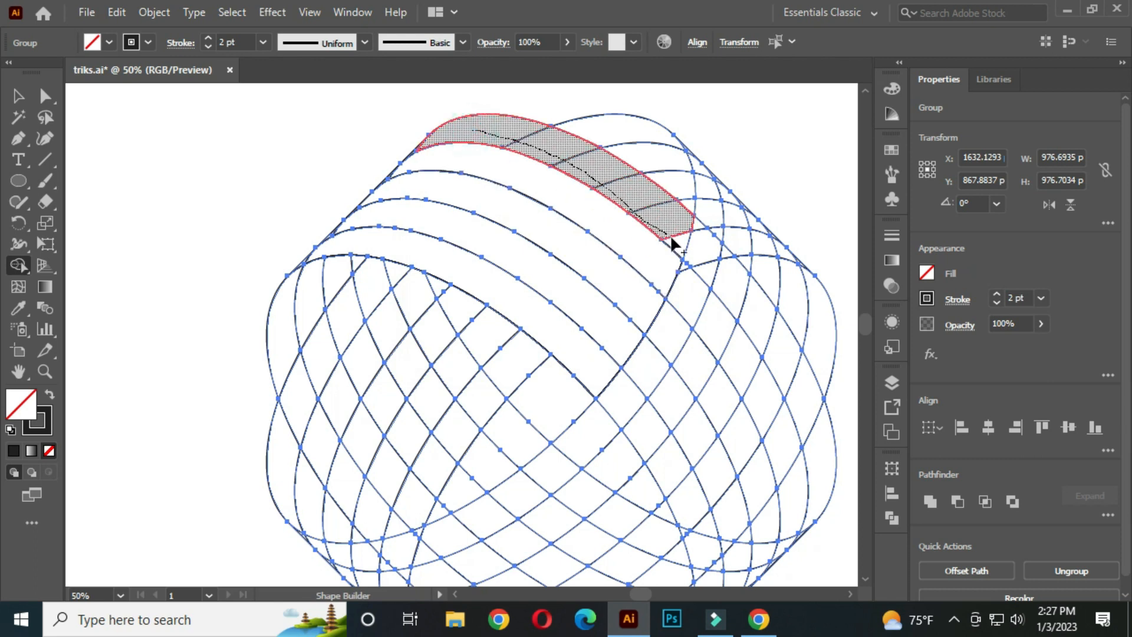
Step: Merge the segments of the five bands running down the pattern's right side into separate continuous strips
drag(673, 239, 491, 200)
mouse_move(523, 103)
mouse_down()
mouse_move(448, 345)
mouse_move(490, 301)
mouse_up()
mouse_move(531, 141)
mouse_down()
mouse_move(509, 208)
mouse_move(550, 183)
mouse_move(508, 313)
mouse_move(477, 364)
mouse_move(557, 200)
mouse_up()
mouse_move(578, 157)
mouse_down()
mouse_move(577, 206)
mouse_move(517, 359)
mouse_move(469, 419)
mouse_up()
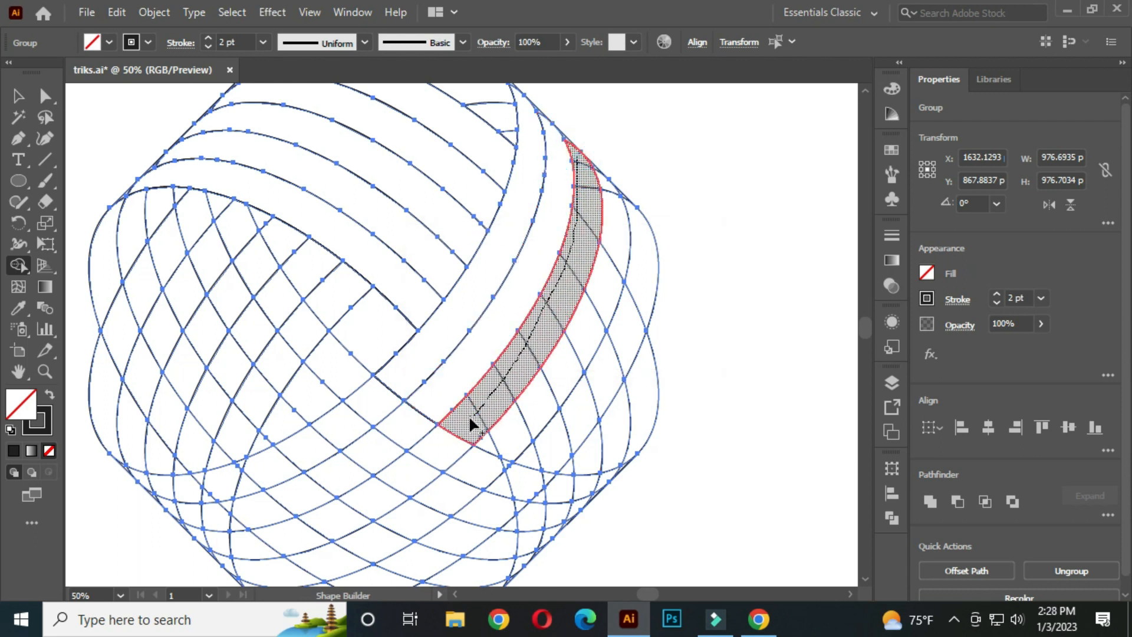
mouse_move(607, 183)
mouse_down()
mouse_move(591, 296)
mouse_move(527, 419)
mouse_move(489, 451)
mouse_up()
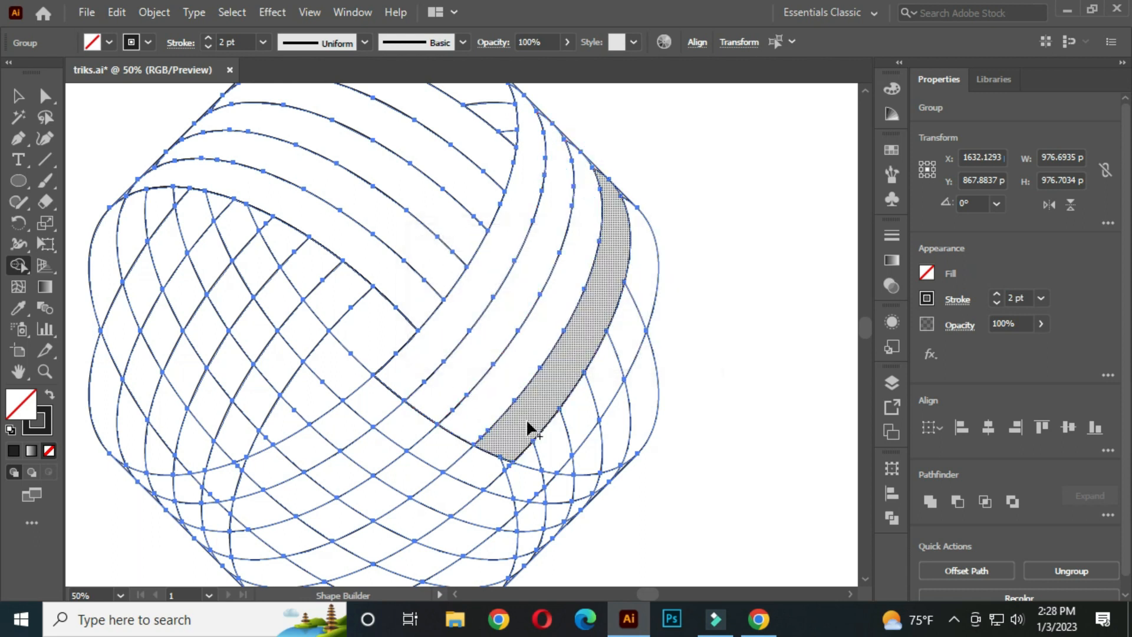
mouse_move(645, 298)
mouse_down()
mouse_move(550, 442)
mouse_move(531, 460)
mouse_up()
Step: Merge the segments of the five bands across the pattern's lower side into separate continuous strips
scroll(424, 240, down, 3)
mouse_move(651, 306)
mouse_down()
mouse_move(572, 320)
mouse_move(540, 302)
mouse_move(579, 302)
mouse_move(438, 239)
mouse_move(384, 191)
mouse_up()
key(space)
drag(460, 248, 512, 234)
mouse_move(404, 213)
mouse_down()
mouse_move(589, 328)
mouse_move(670, 325)
mouse_up()
mouse_move(605, 345)
mouse_down()
mouse_move(464, 309)
mouse_move(380, 245)
mouse_up()
mouse_move(624, 380)
mouse_down()
mouse_move(549, 384)
mouse_move(391, 317)
mouse_move(357, 261)
mouse_up()
mouse_move(595, 402)
mouse_down()
mouse_move(500, 410)
mouse_move(340, 307)
mouse_up()
Step: Merge the segments of the five bands on the pattern's left side to complete the weave, and deselect the artwork
key(space)
drag(373, 314, 448, 433)
scroll(528, 356, down, 1)
key(space)
drag(523, 347, 535, 303)
mouse_move(458, 407)
mouse_down()
mouse_move(454, 366)
mouse_move(488, 286)
mouse_move(529, 231)
mouse_move(513, 237)
mouse_move(465, 335)
mouse_up()
mouse_move(449, 380)
mouse_down()
mouse_move(438, 397)
mouse_move(435, 349)
mouse_move(512, 227)
mouse_up()
mouse_move(438, 350)
mouse_down()
mouse_move(422, 369)
mouse_move(413, 333)
mouse_move(494, 202)
mouse_up()
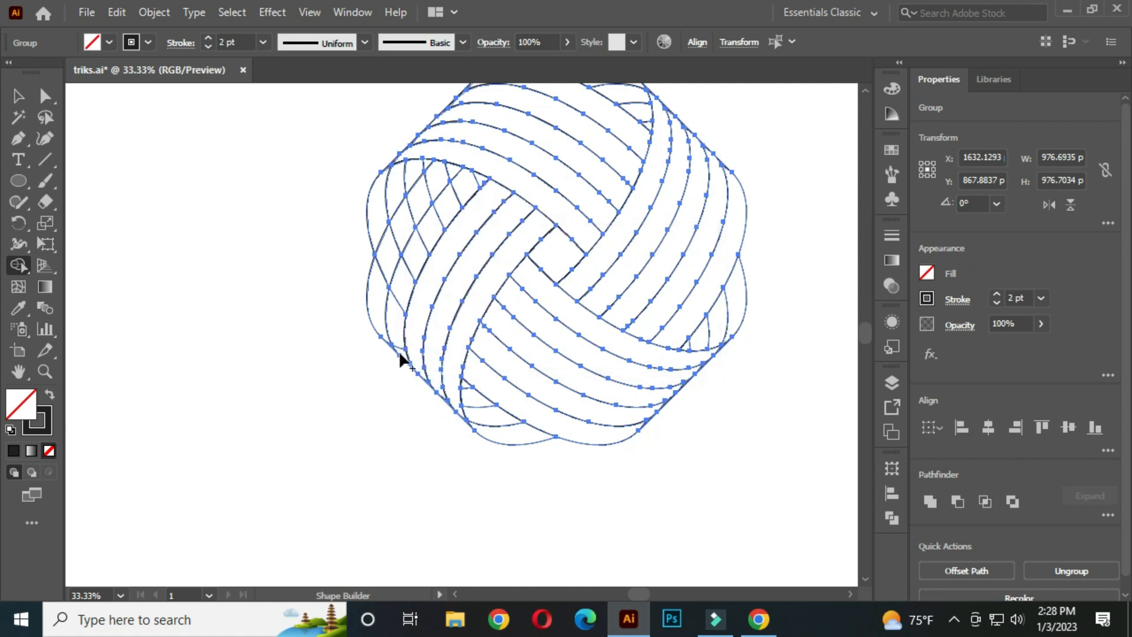
drag(397, 361, 429, 236)
drag(481, 177, 483, 174)
mouse_move(368, 331)
mouse_down()
mouse_move(418, 192)
mouse_move(444, 160)
mouse_up()
drag(549, 206, 488, 322)
key(ctrl+minus)
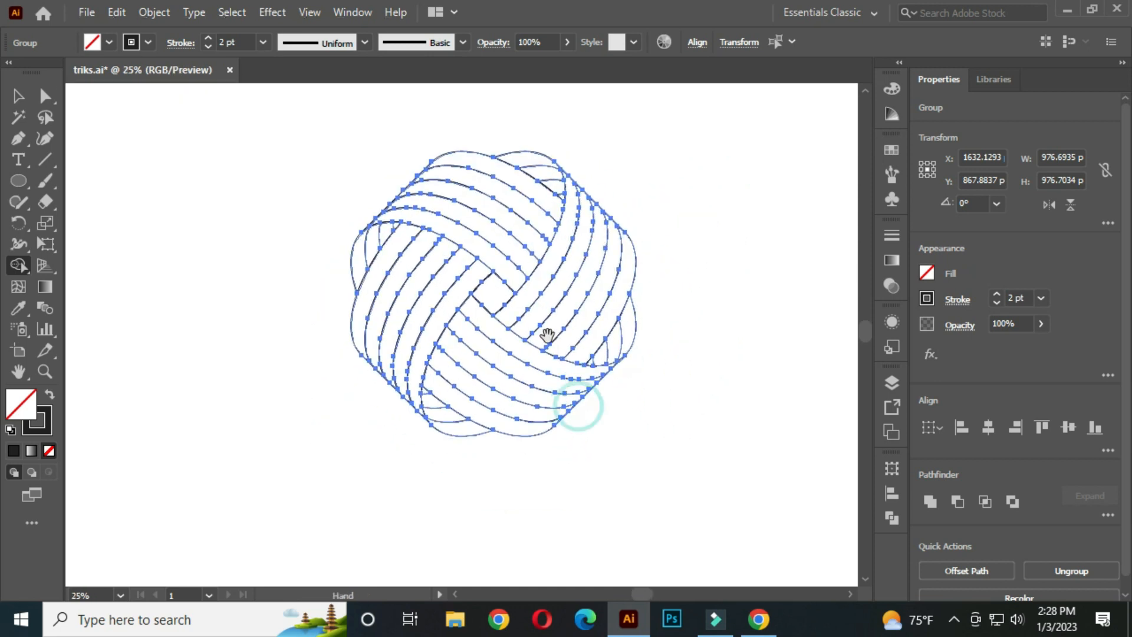
click(18, 96)
click(230, 205)
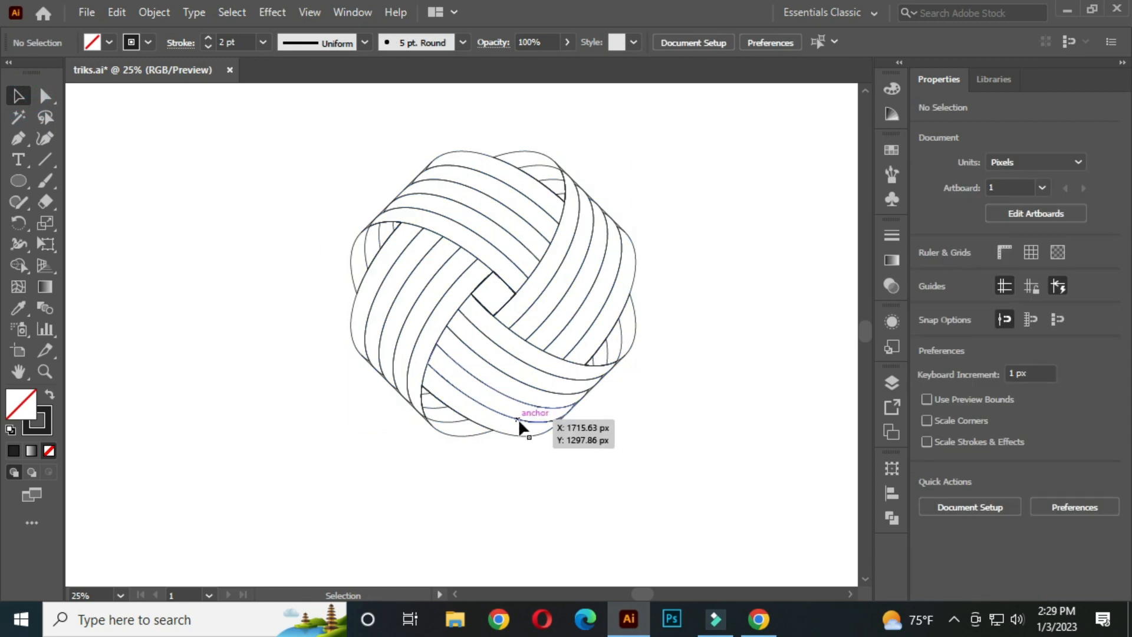
Step: Select the whole woven pattern for Shape Builder and swap fill and stroke to get a black fill with no stroke
drag(543, 329, 702, 472)
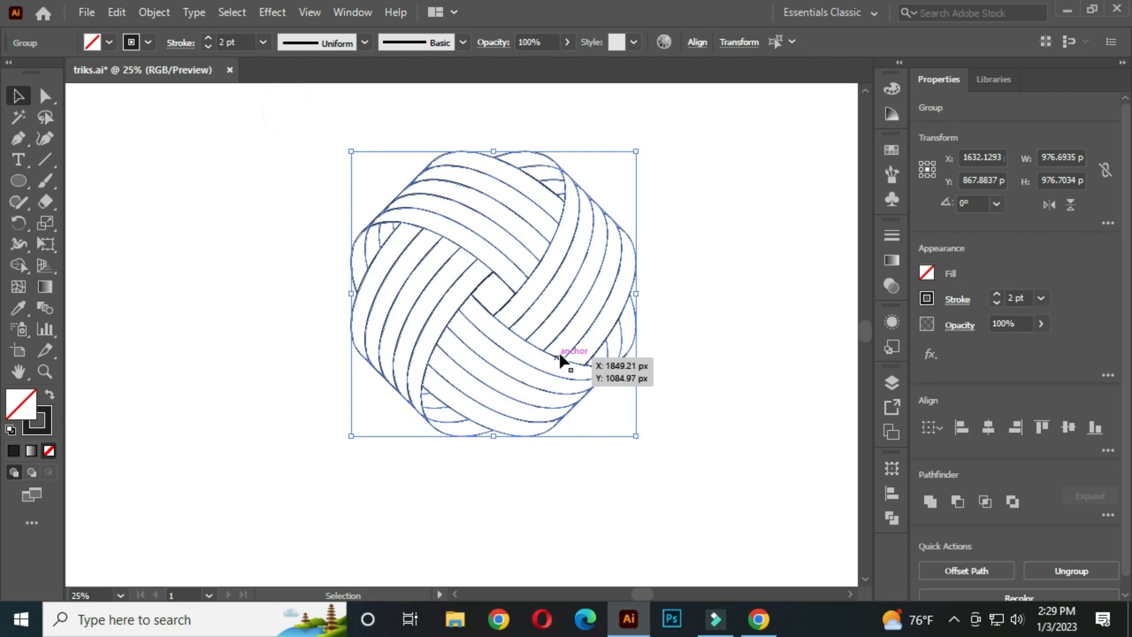
drag(18, 267, 83, 268)
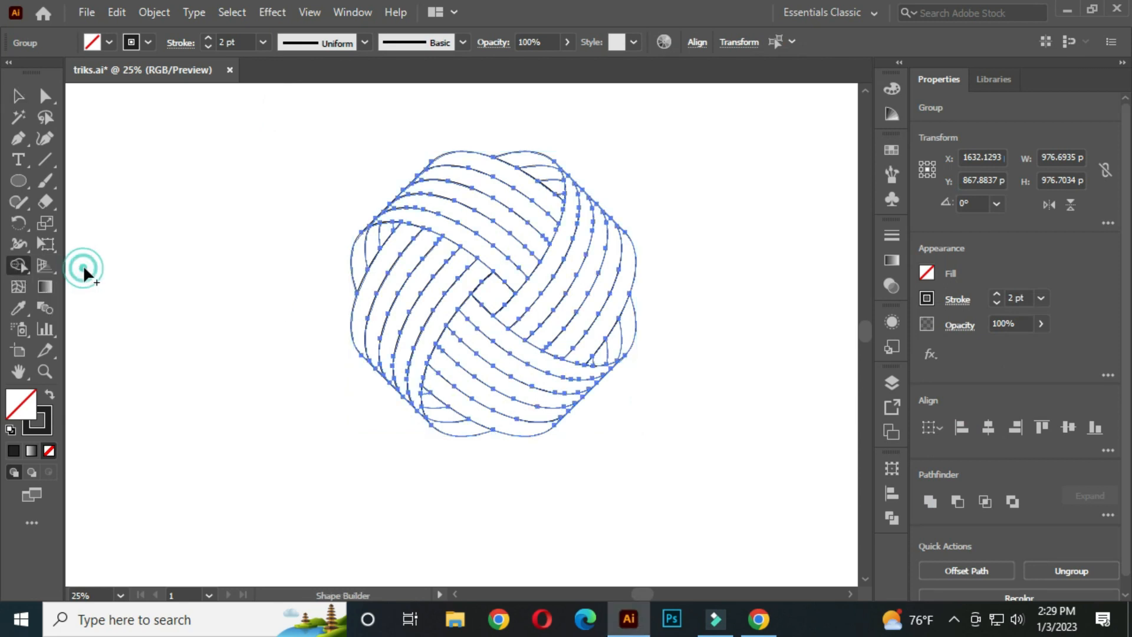
click(50, 394)
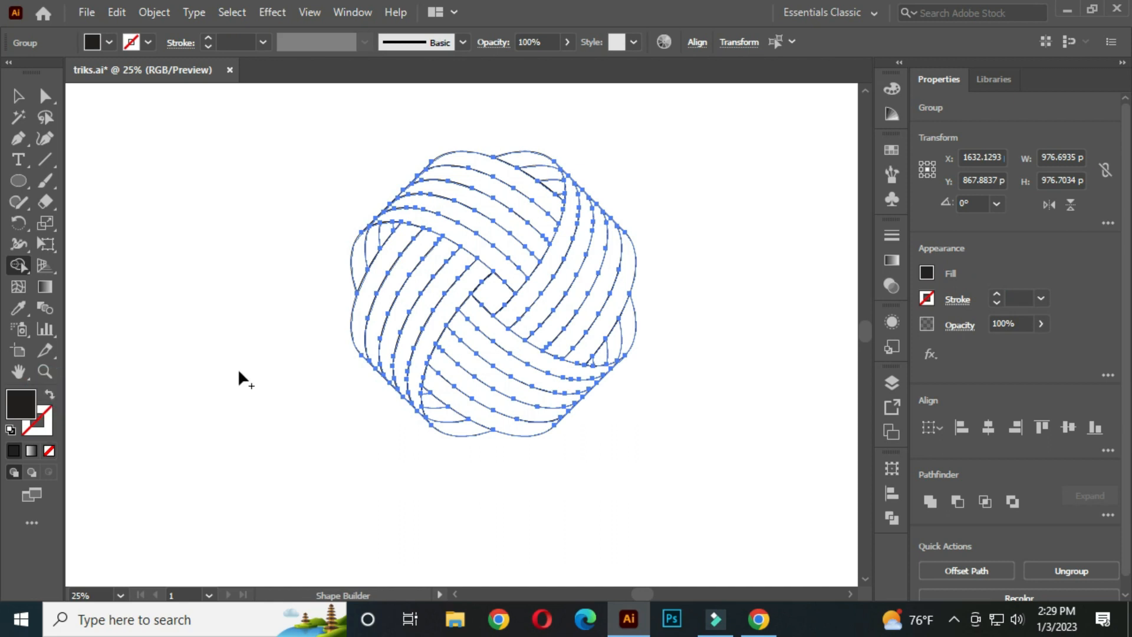
Step: Fill three alternate strips of the pattern's upper-left band group and the small pieces at its upper corner with black
drag(509, 247, 446, 264)
scroll(445, 263, up, 1)
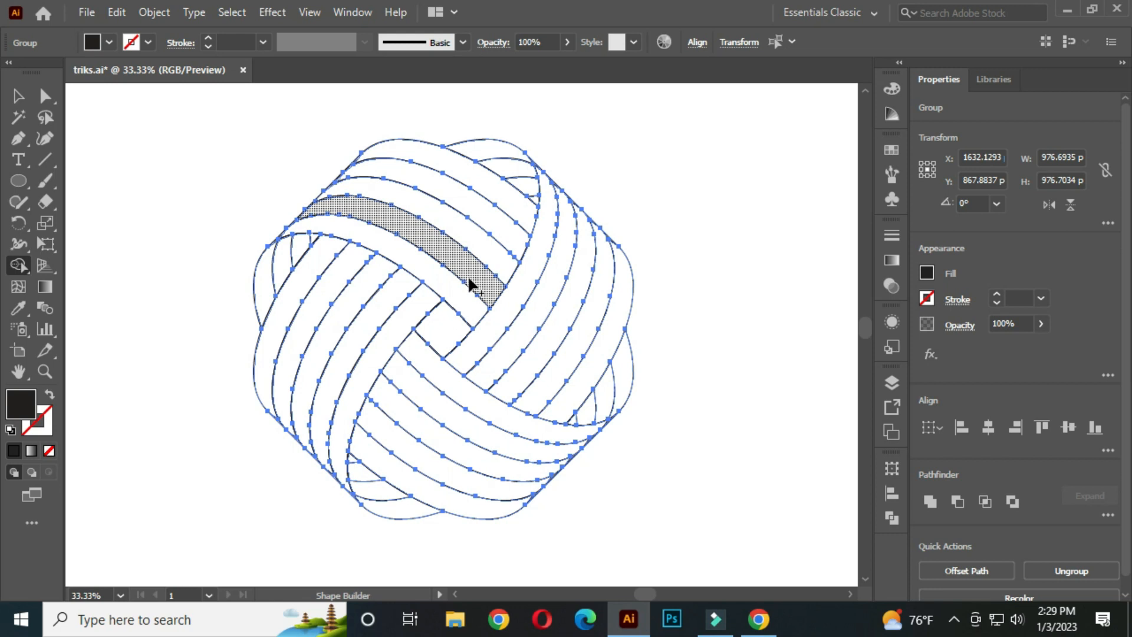
click(412, 257)
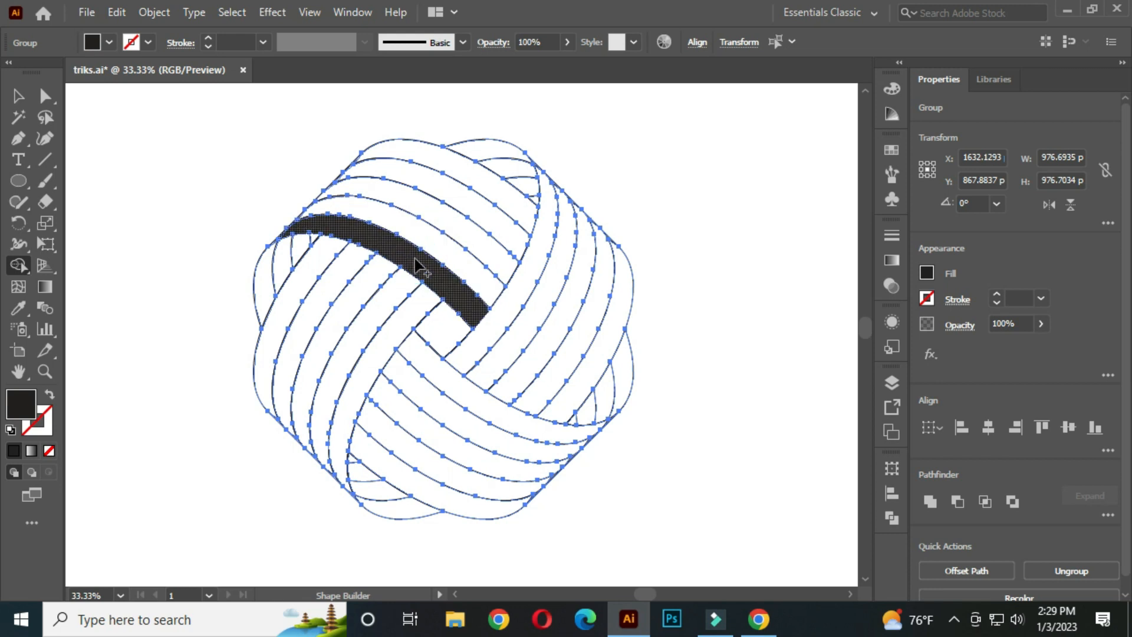
click(432, 217)
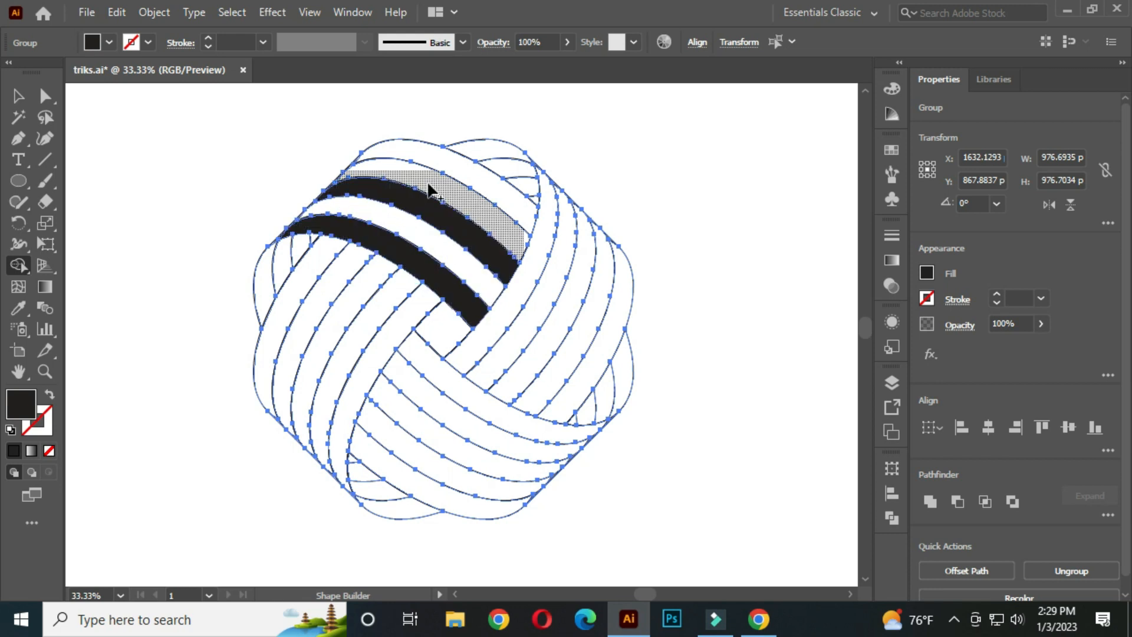
click(436, 155)
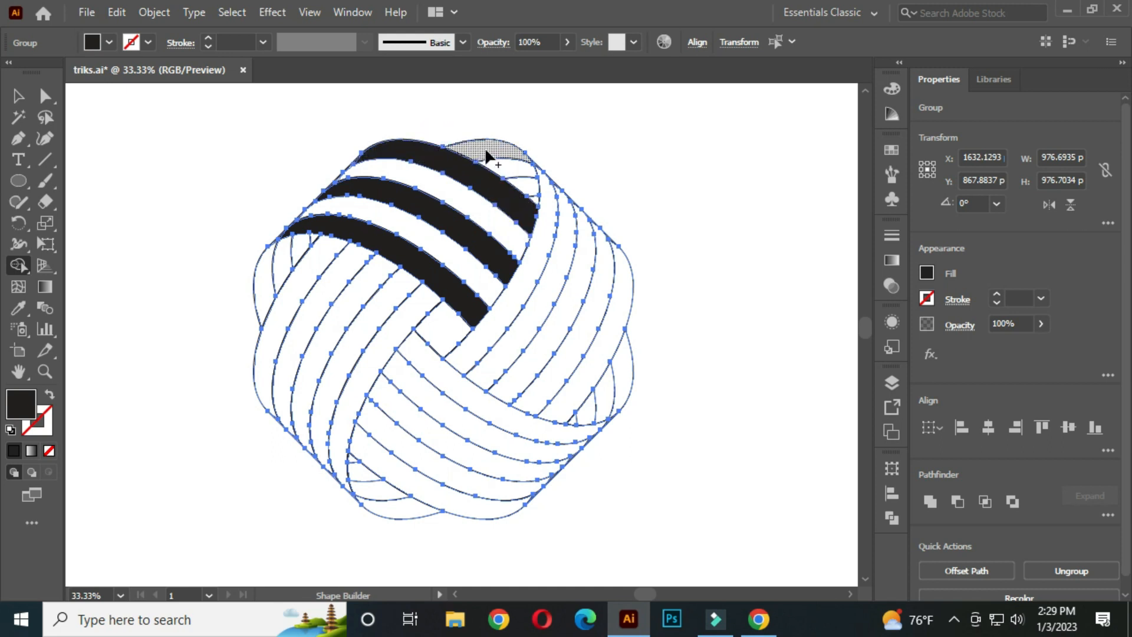
click(487, 156)
click(525, 184)
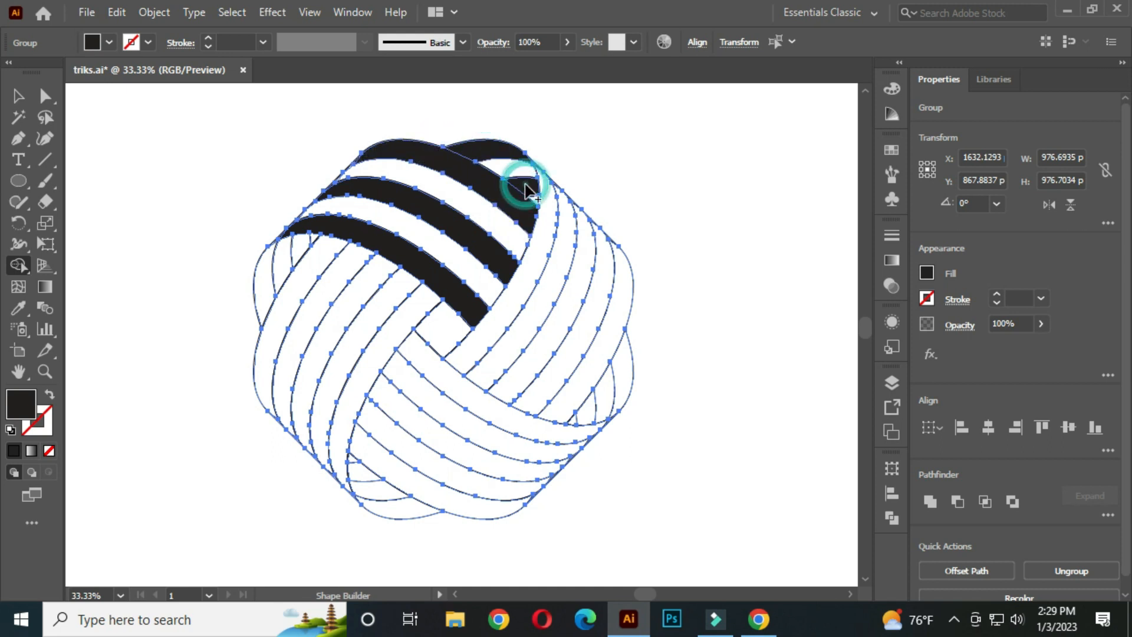
Step: Fill three alternate strips of the right-hand band group and the outer corner piece beside them with black
mouse_move(550, 236)
mouse_down()
mouse_move(506, 316)
mouse_move(524, 313)
mouse_up()
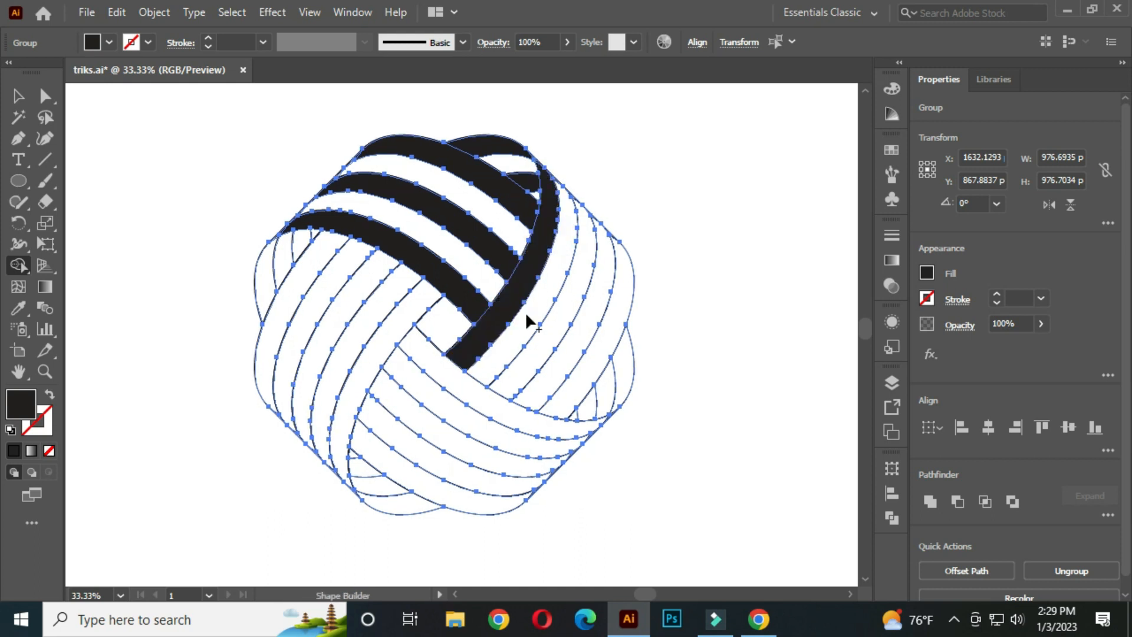
click(544, 329)
scroll(601, 358, down, 3)
click(618, 297)
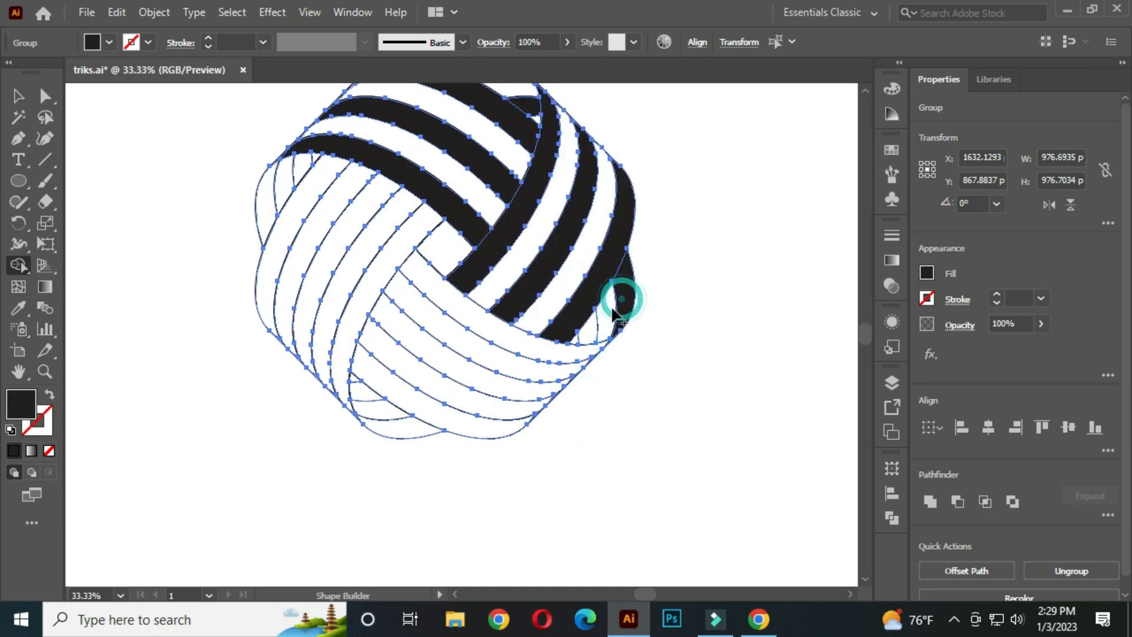
Step: Fill alternate strips of the lower band group and the small pieces at its lower-left corner with black
drag(520, 351, 429, 408)
click(364, 395)
drag(358, 346, 497, 417)
Step: Fill alternate strips of the left band group and its upper corner pieces with black, and deselect the artwork
click(500, 368)
click(461, 338)
click(419, 298)
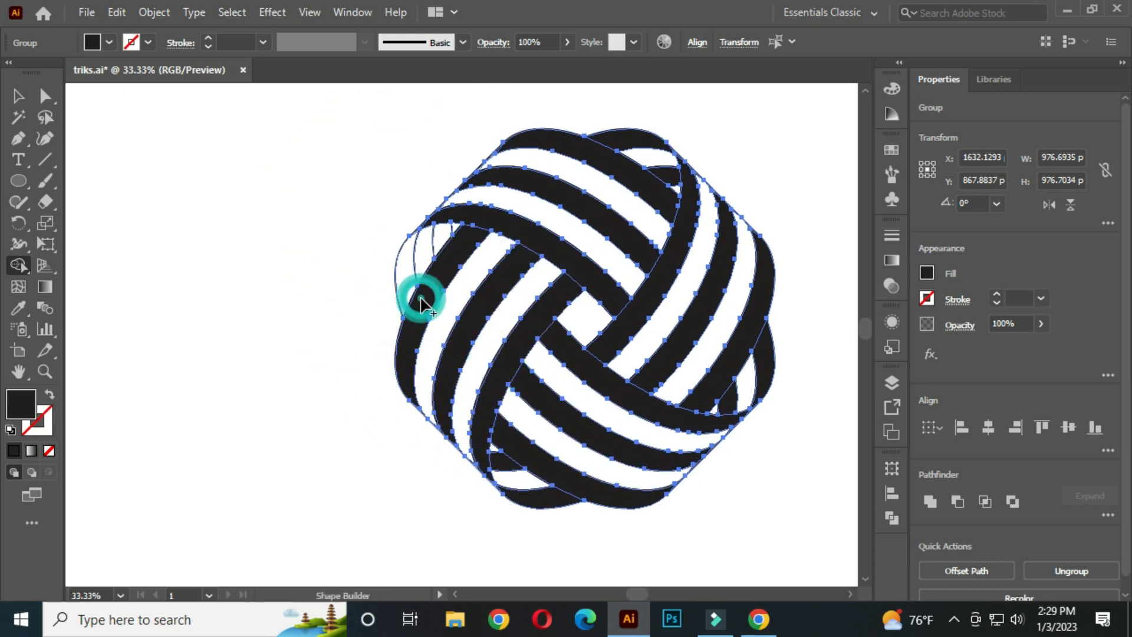
click(403, 264)
click(442, 237)
click(19, 96)
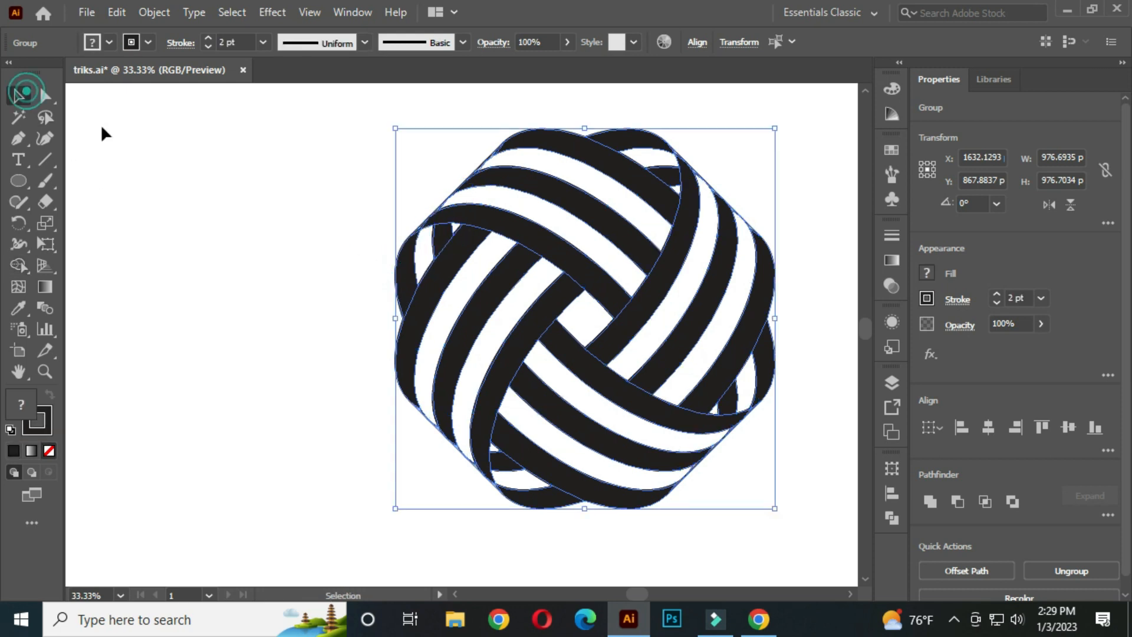
click(156, 153)
Step: Select the whole striped ball and remove its stroke
scroll(675, 326, down, 1)
drag(712, 373, 563, 359)
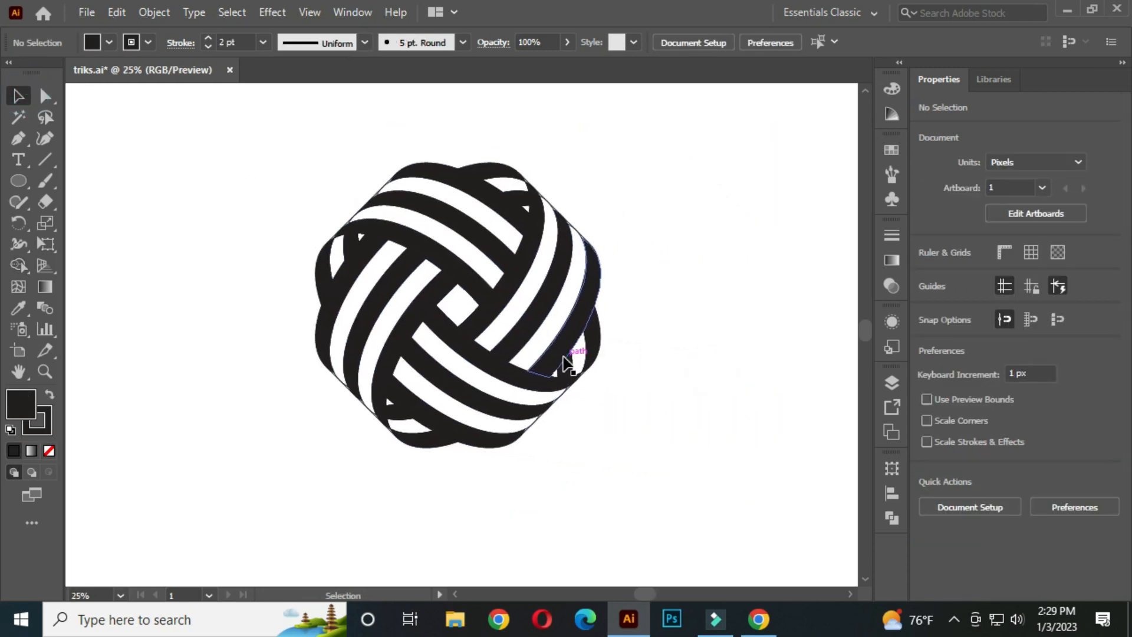
drag(266, 117, 731, 519)
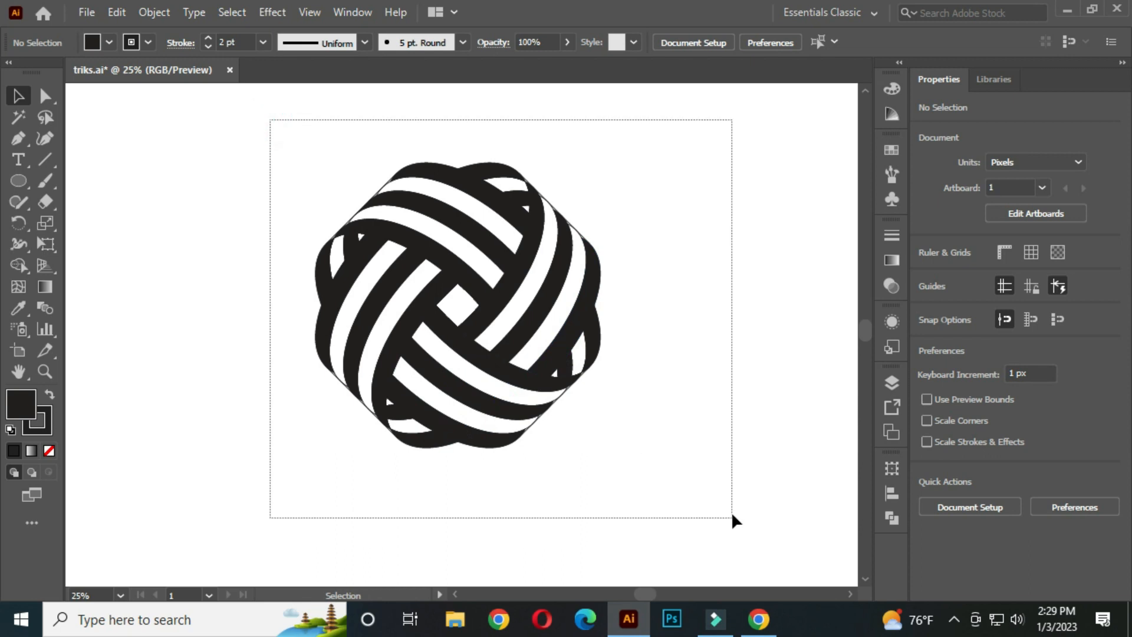
click(147, 41)
click(11, 72)
click(224, 302)
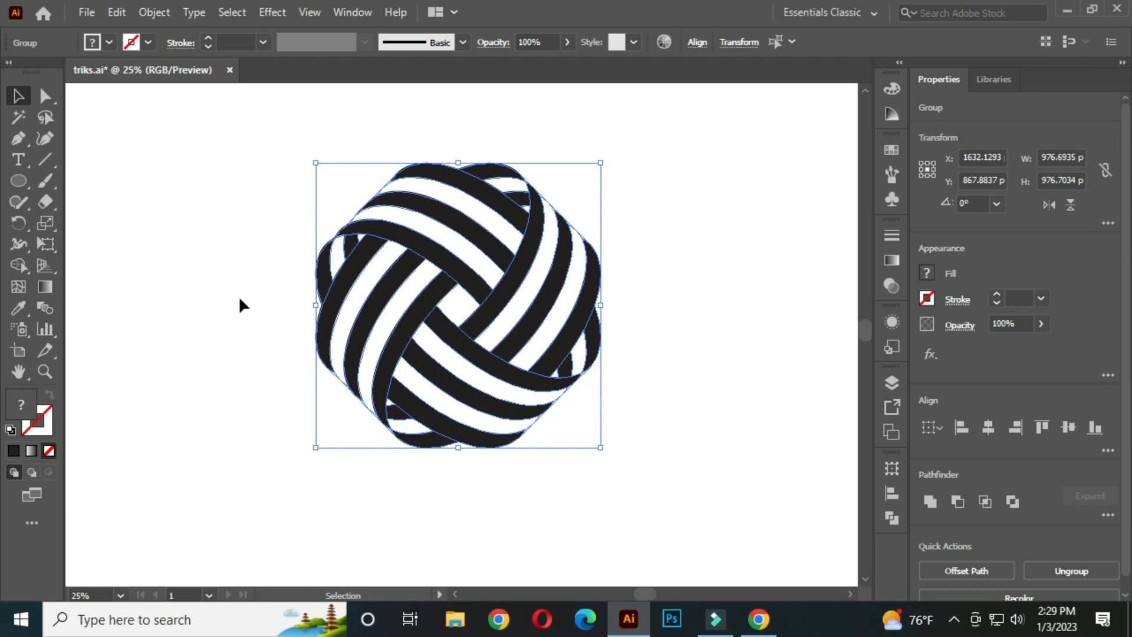
Step: Ungroup the striped ball into separate paths
right_click(418, 228)
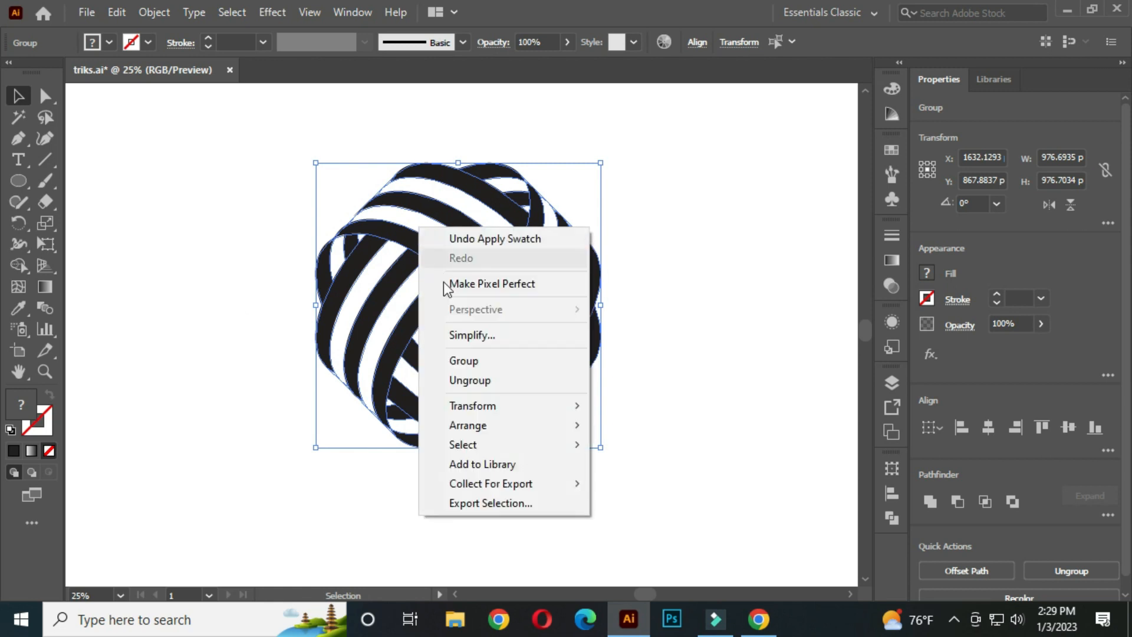
click(481, 375)
click(657, 197)
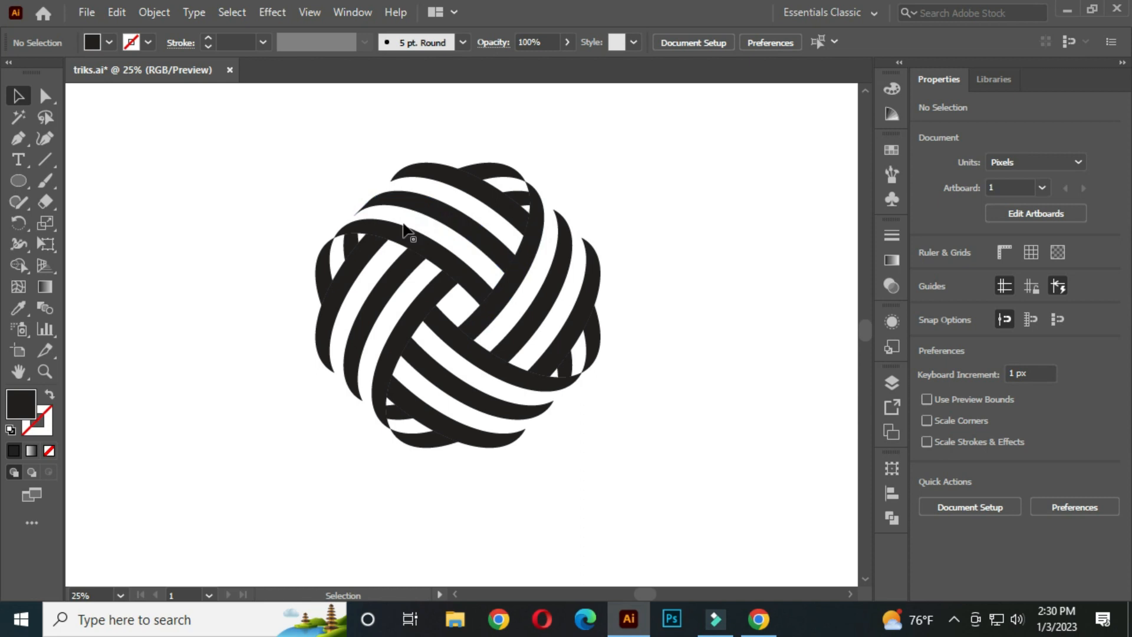
key(ctrl+z)
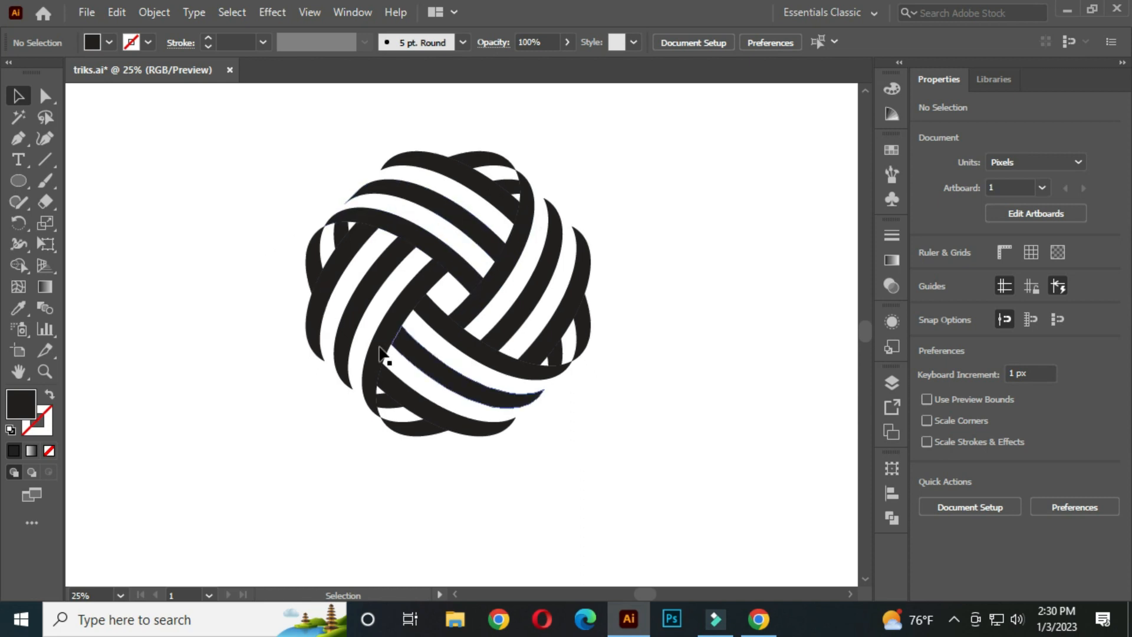
Step: Select all paths of the ball, scale them down together to about 747 px wide, and deselect
drag(239, 104, 561, 417)
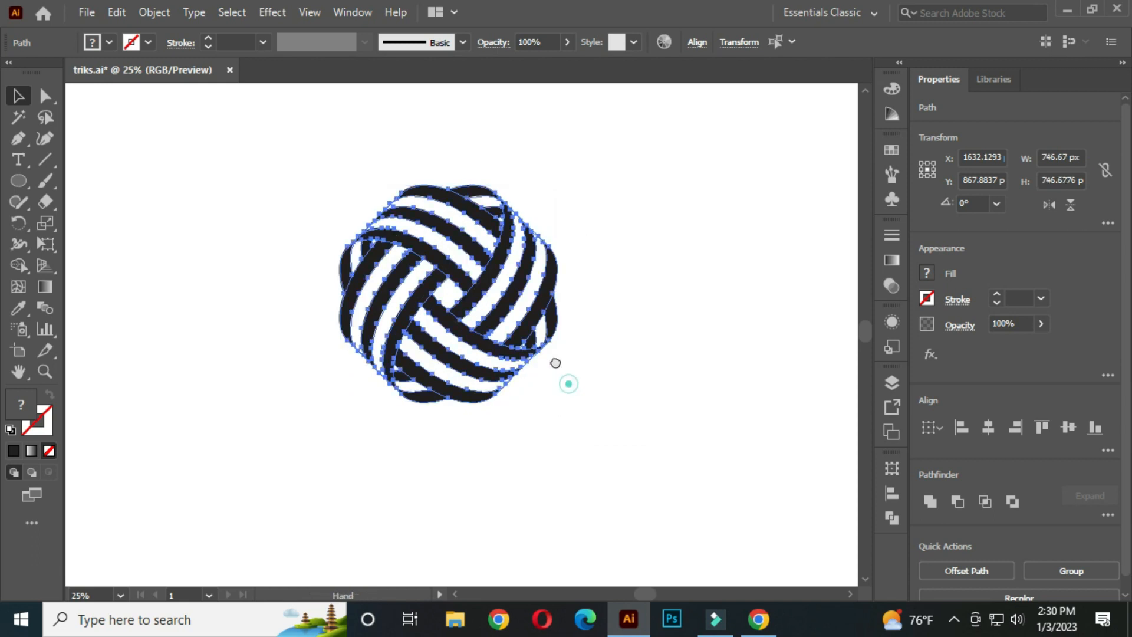
drag(555, 363, 526, 316)
drag(440, 280, 483, 355)
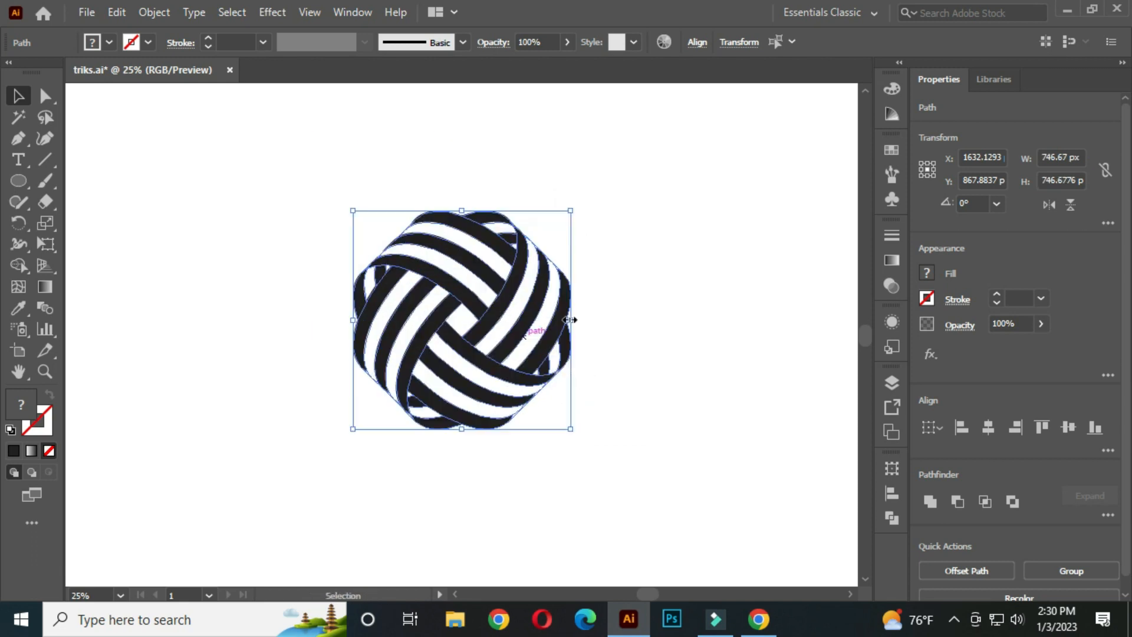
click(623, 289)
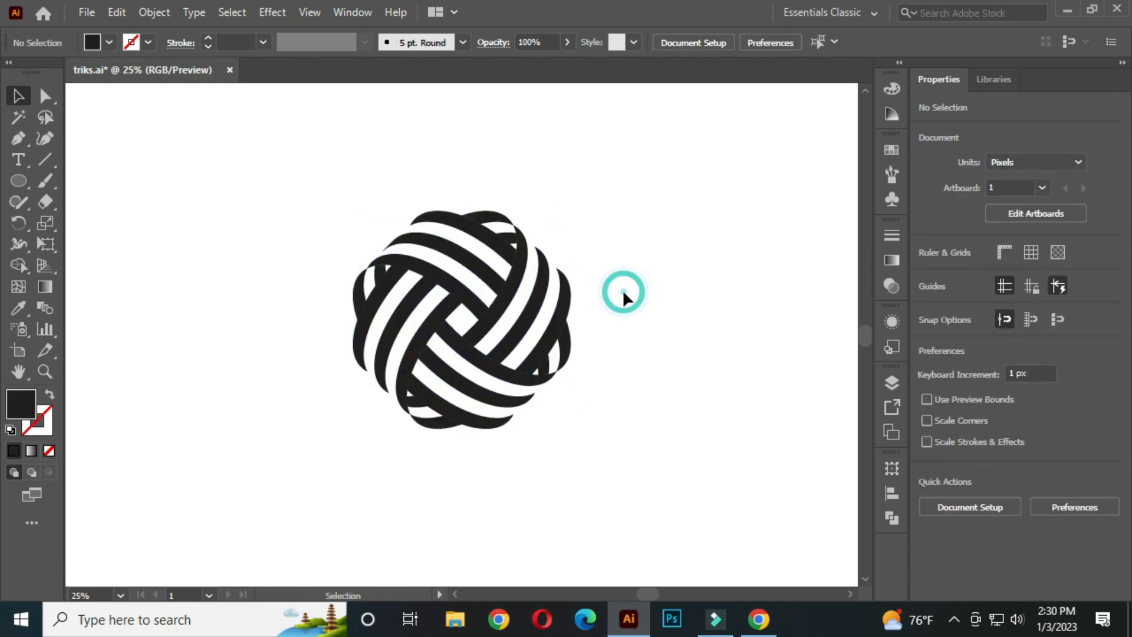
Step: Delete the unfilled strips lying between the black bands around the ball, one after another
click(403, 231)
key(Delete)
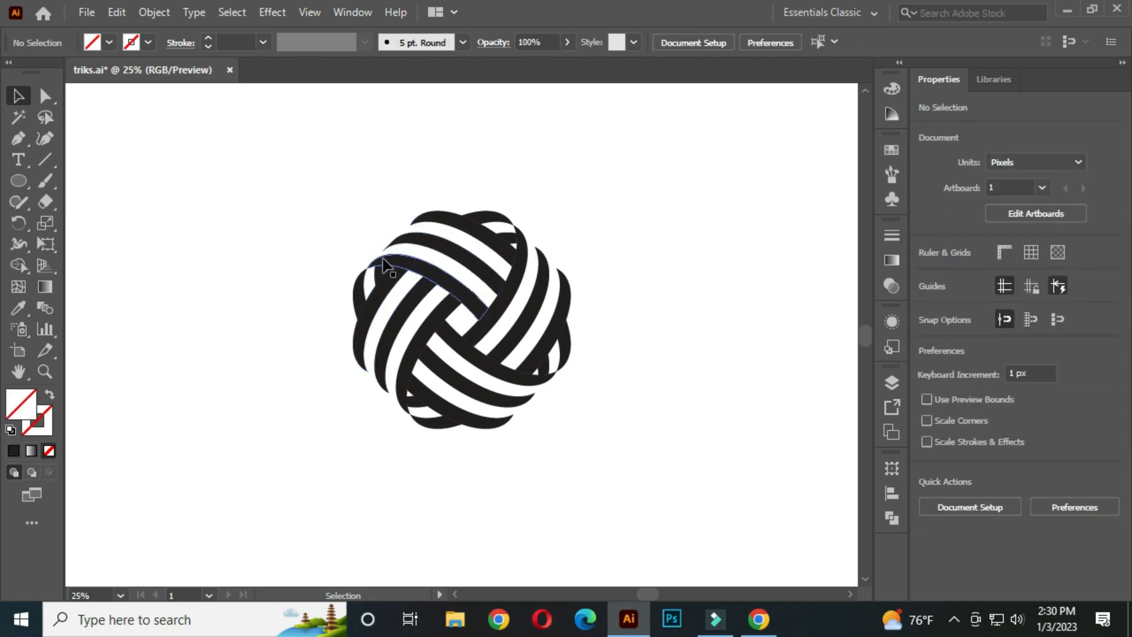
click(379, 252)
key(Delete)
click(551, 262)
click(575, 286)
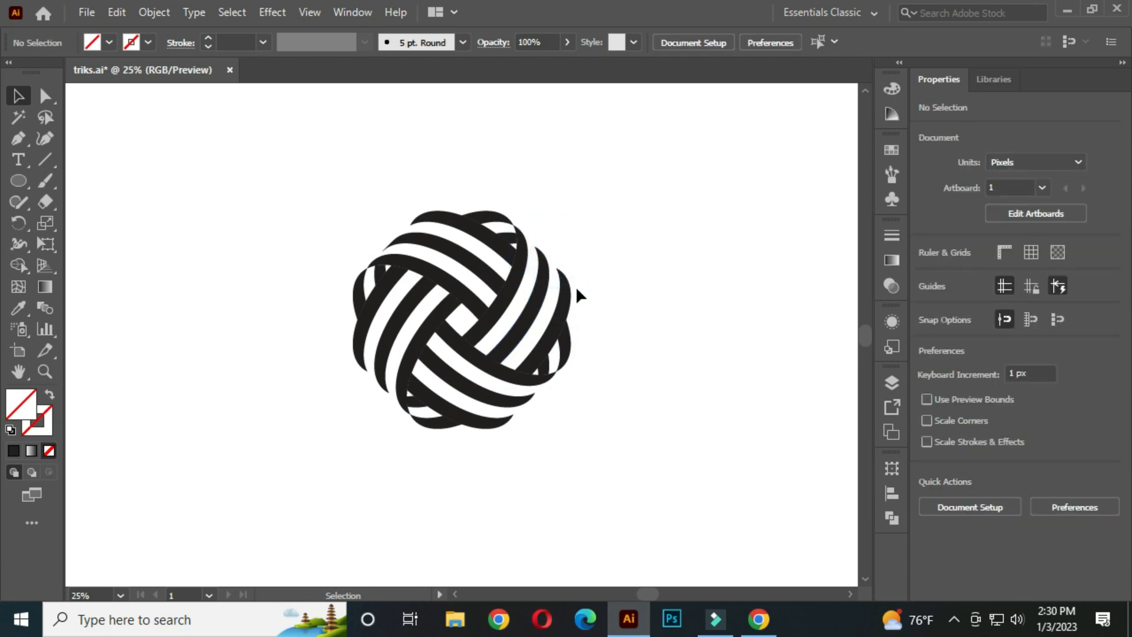
click(540, 386)
key(Delete)
click(516, 411)
key(Delete)
click(382, 391)
key(Delete)
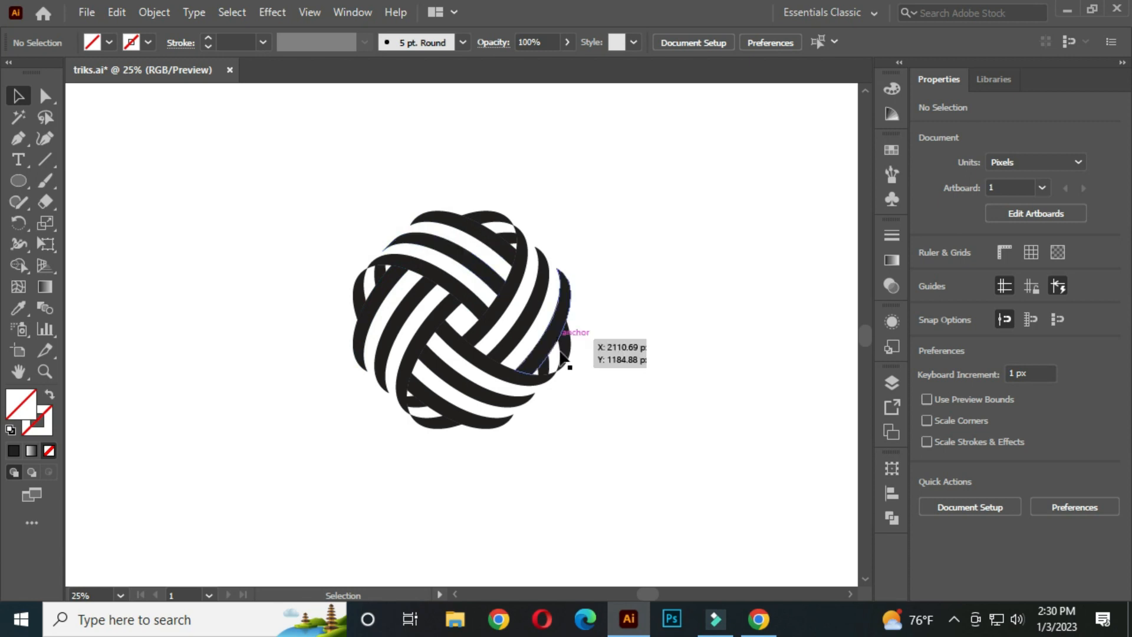
Step: Draw a flat ellipse about 867 by 195 px at the ball's lower edge and fill it black
drag(612, 358, 620, 351)
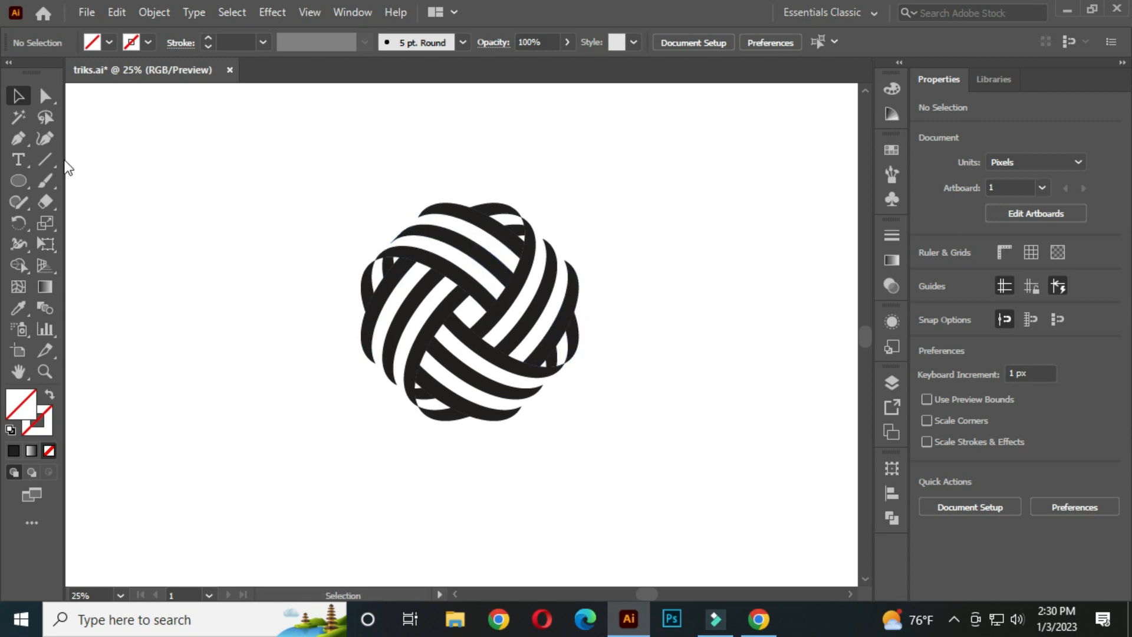
click(21, 180)
click(122, 223)
drag(339, 410, 593, 466)
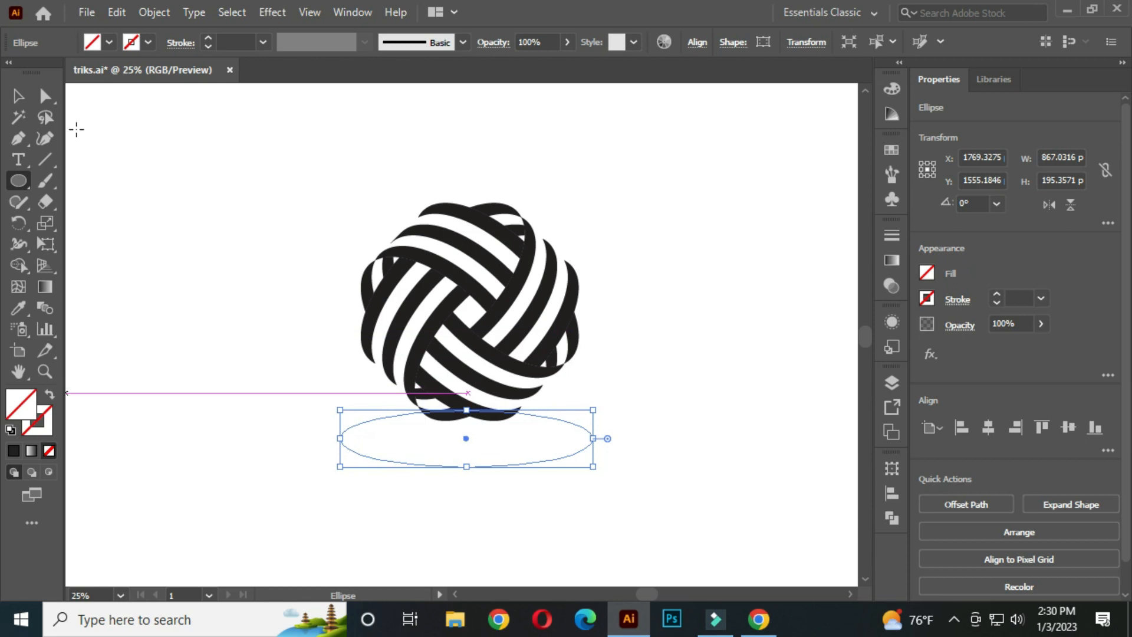
click(109, 44)
click(45, 79)
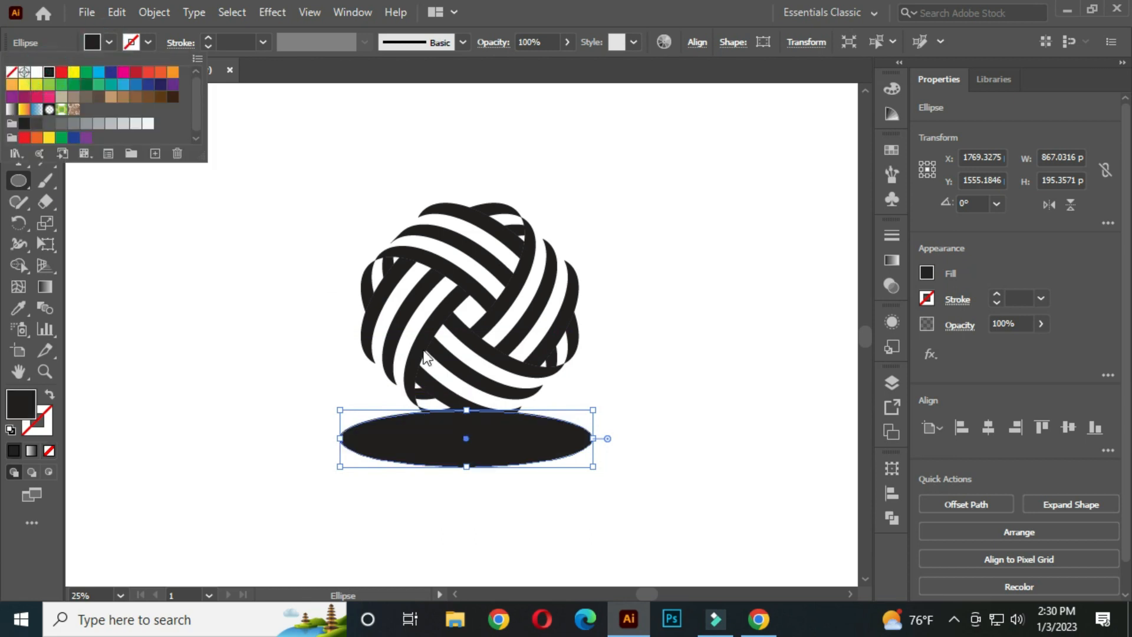
Step: Shrink the black ellipse to about 565 by 127 px and position it just beneath the ball
click(542, 443)
drag(593, 467, 561, 458)
drag(490, 446, 516, 447)
key(ctrl+z)
click(26, 89)
click(147, 263)
drag(445, 440, 455, 444)
Step: Apply a Gaussian Blur with a radius of 84.617 pixels to the ellipse under the ball
click(264, 13)
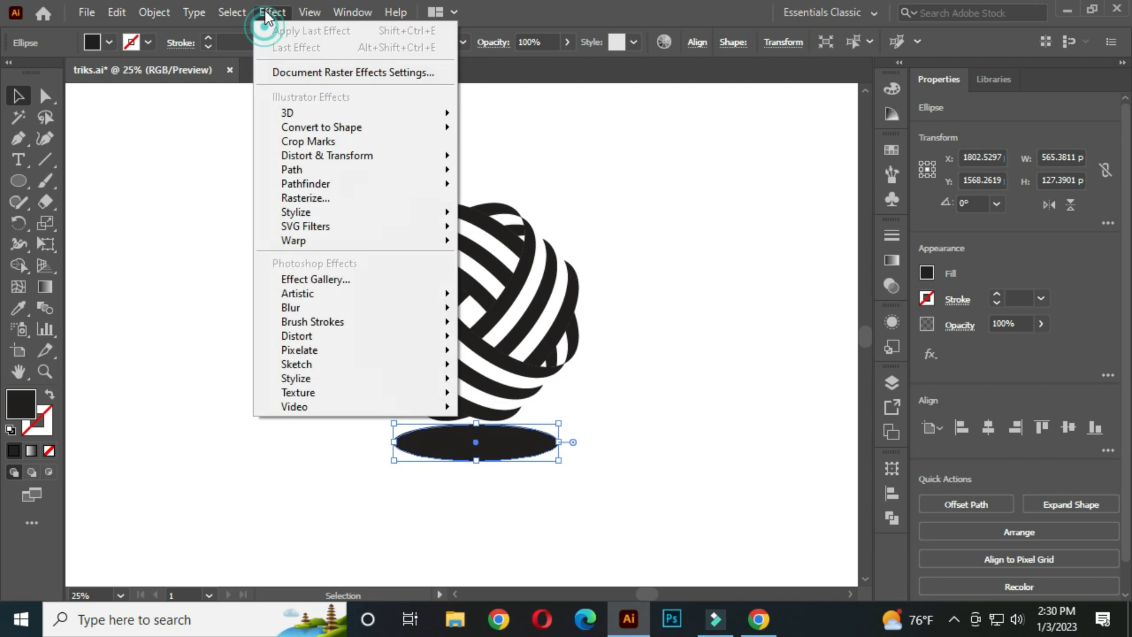
mouse_move(313, 307)
click(501, 303)
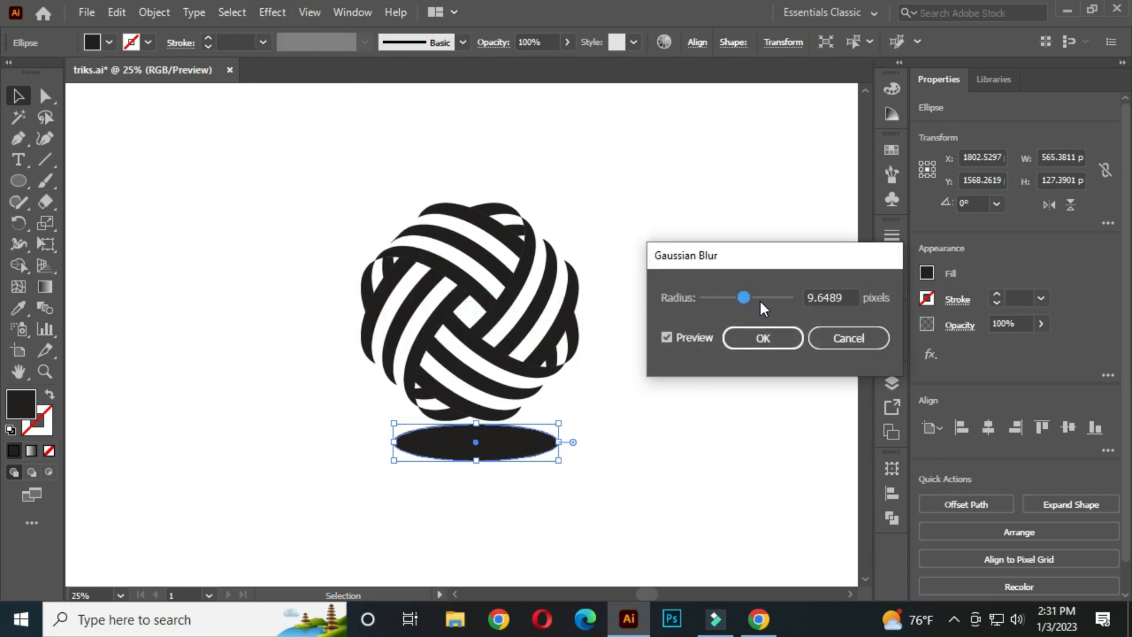
click(765, 298)
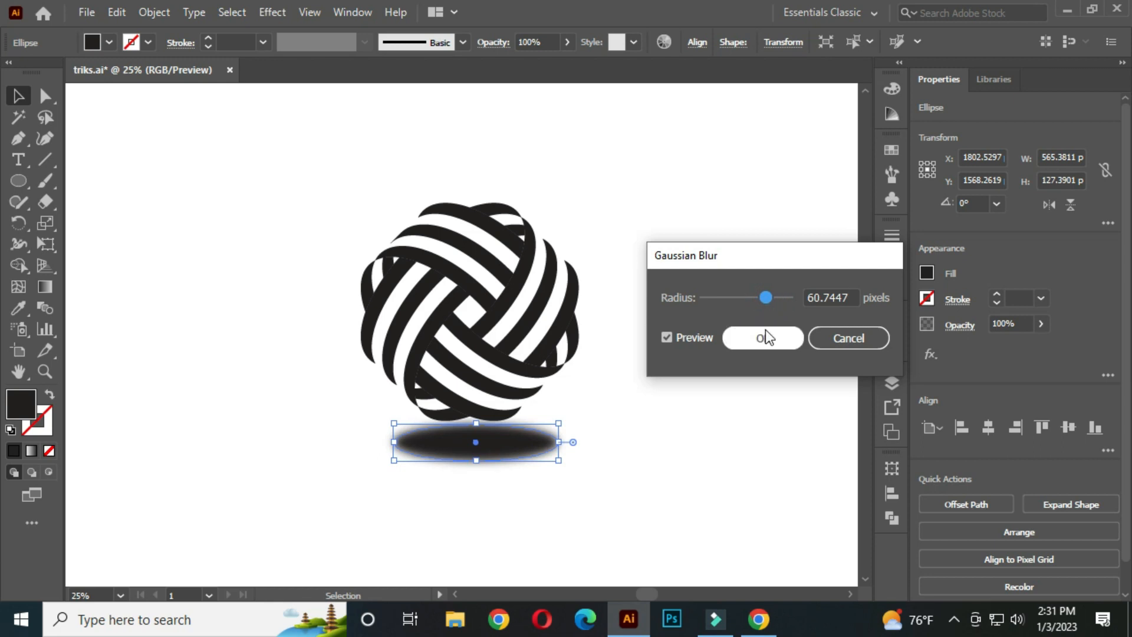
click(776, 298)
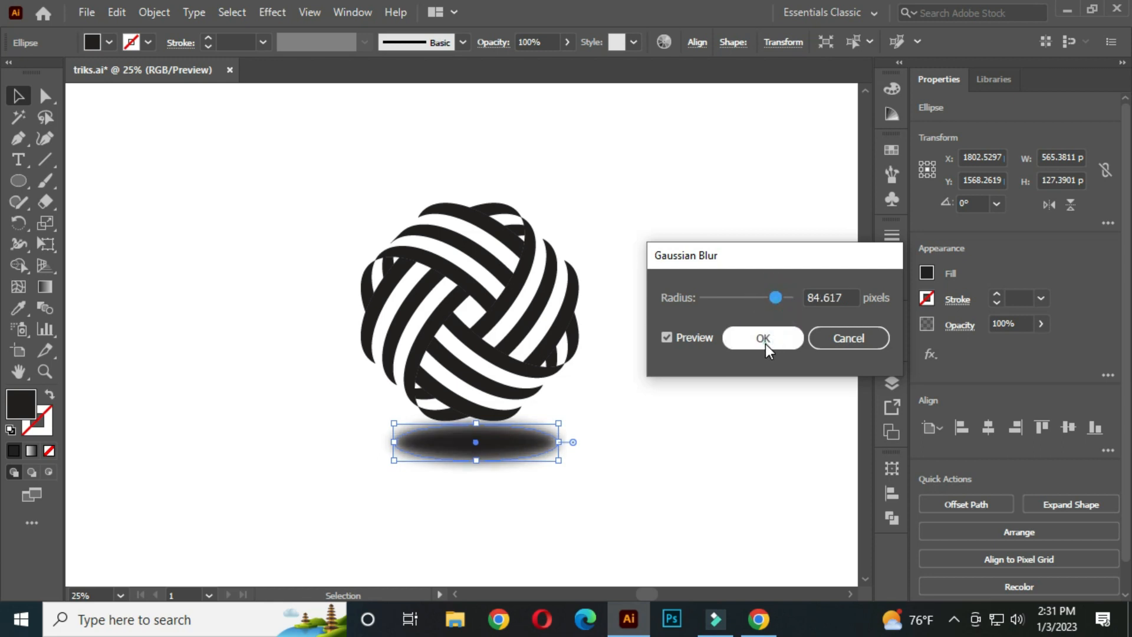
click(764, 339)
Step: Lower the blurred ellipse's opacity to 19%
click(568, 42)
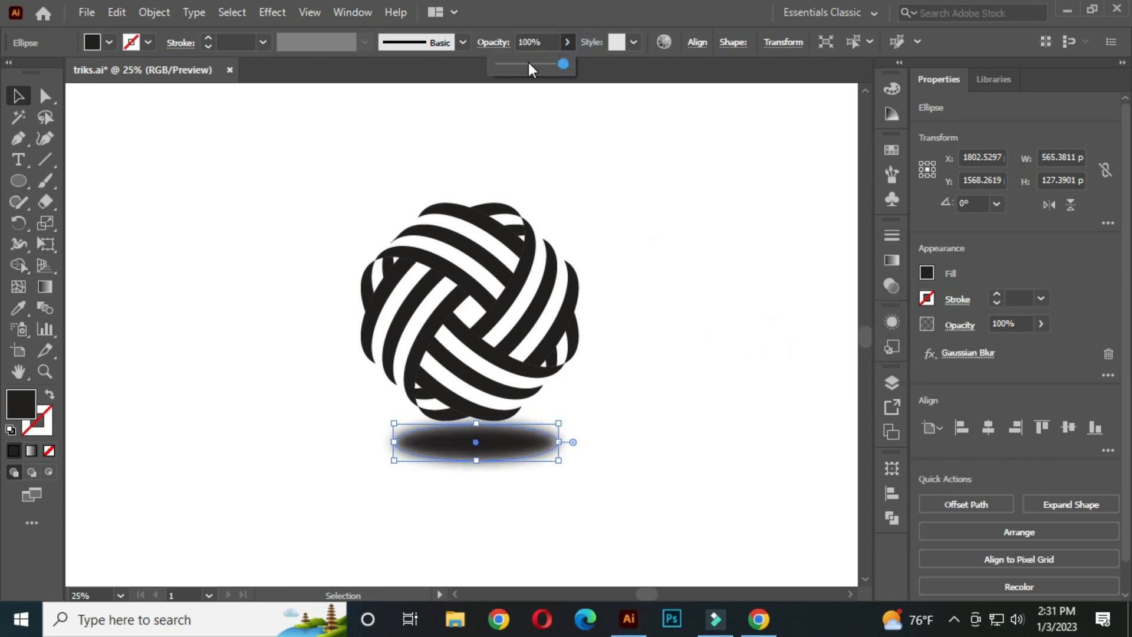
click(528, 63)
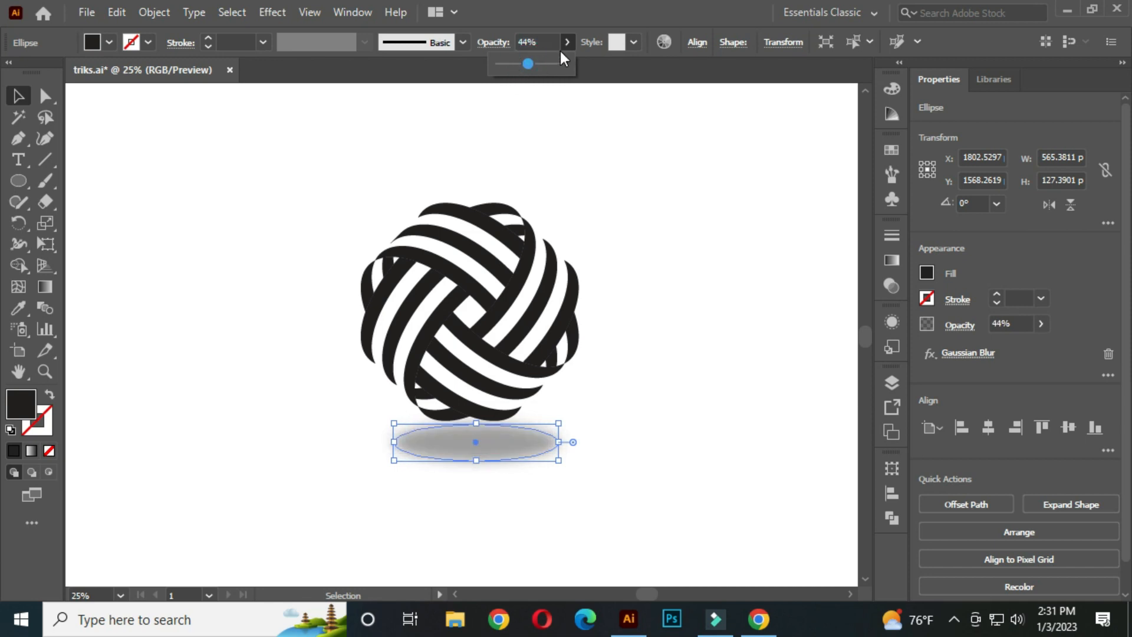
mouse_move(522, 65)
mouse_down()
mouse_move(523, 80)
mouse_move(512, 65)
mouse_up()
click(636, 244)
Step: Shift the shadow ellipse sideways to centre it under the ball and send it to the back
drag(510, 447, 498, 441)
right_click(495, 440)
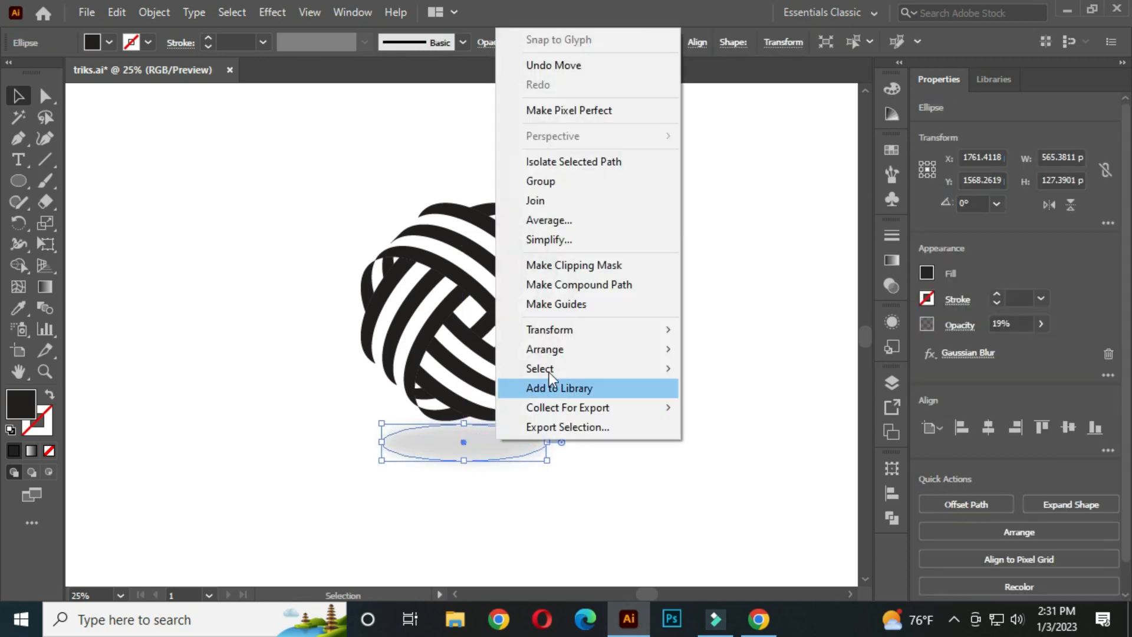
mouse_move(582, 348)
click(717, 405)
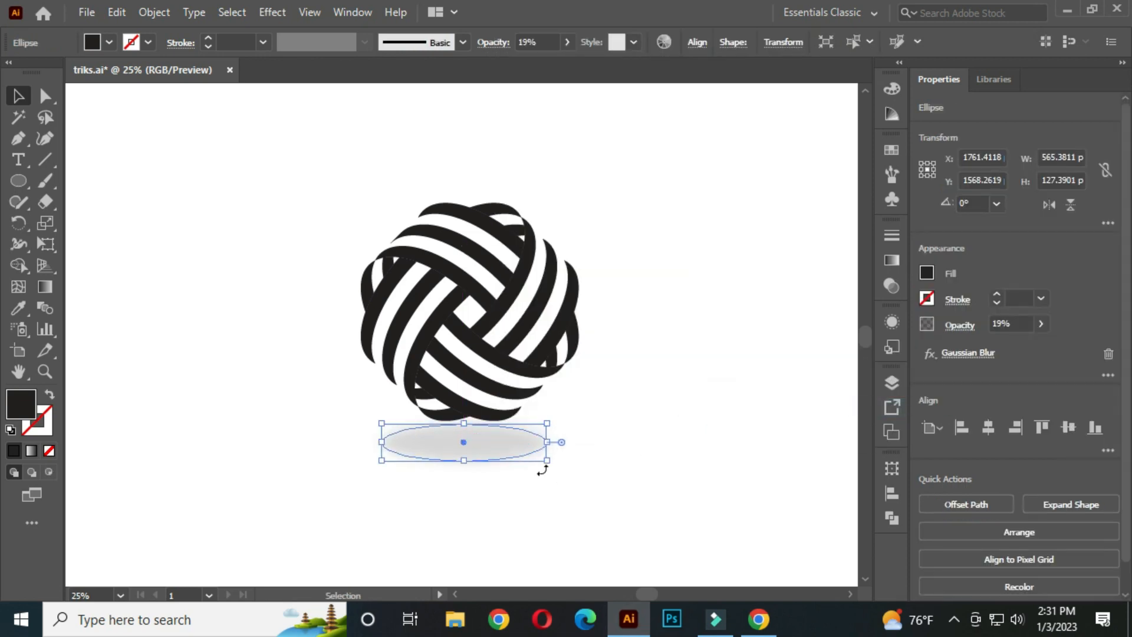
Step: Enlarge the shadow ellipse to nearly the ball's width and set its opacity to 32%
drag(548, 456, 569, 443)
click(619, 381)
scroll(619, 382, down, 1)
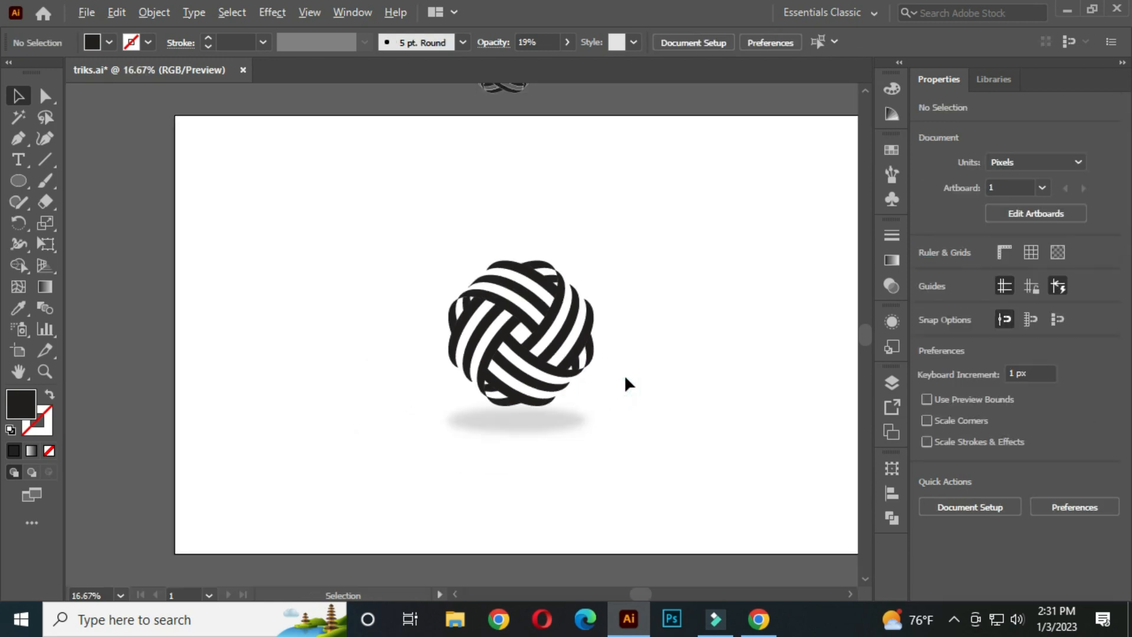
drag(650, 437, 578, 421)
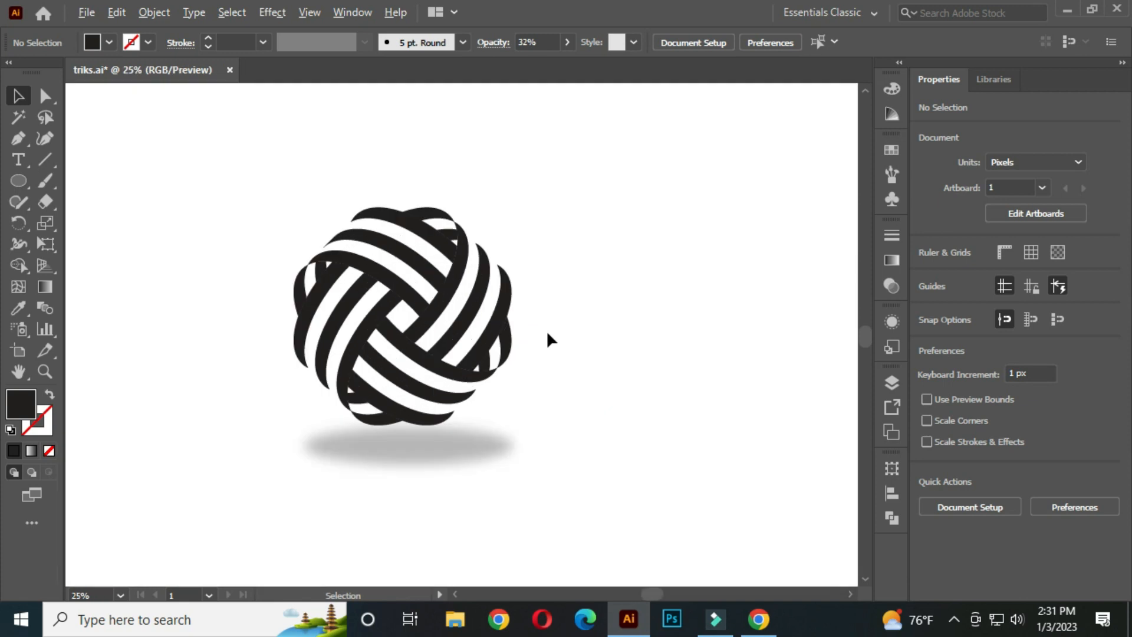
Step: Select the ball together with its shadow, move both slightly up and to the right, and deselect
drag(230, 212, 610, 548)
drag(463, 359, 523, 331)
click(690, 291)
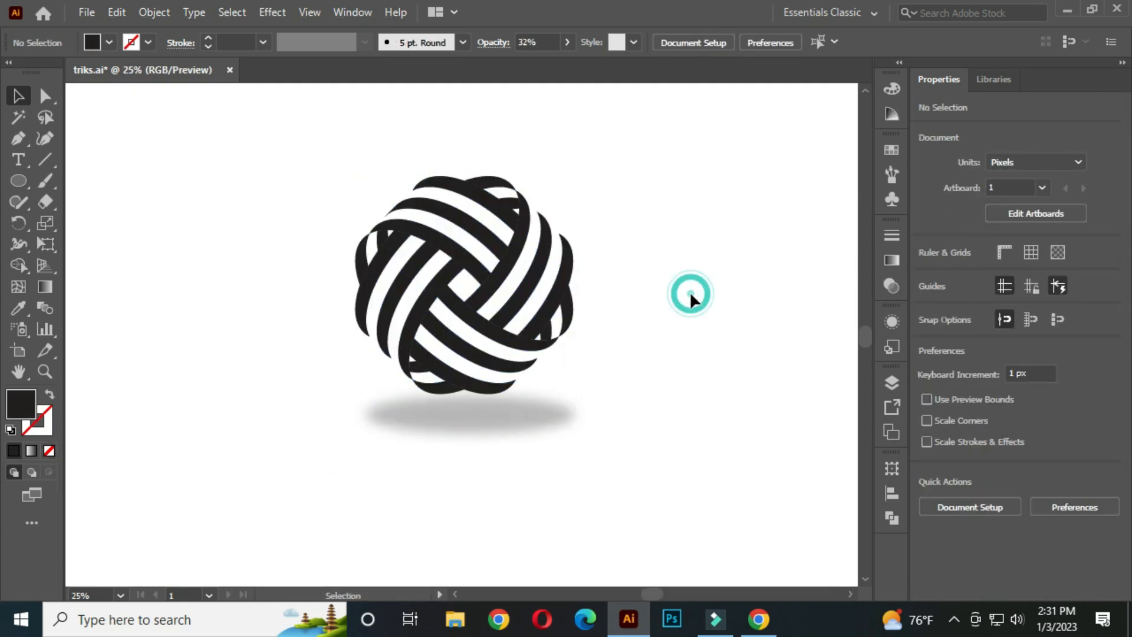